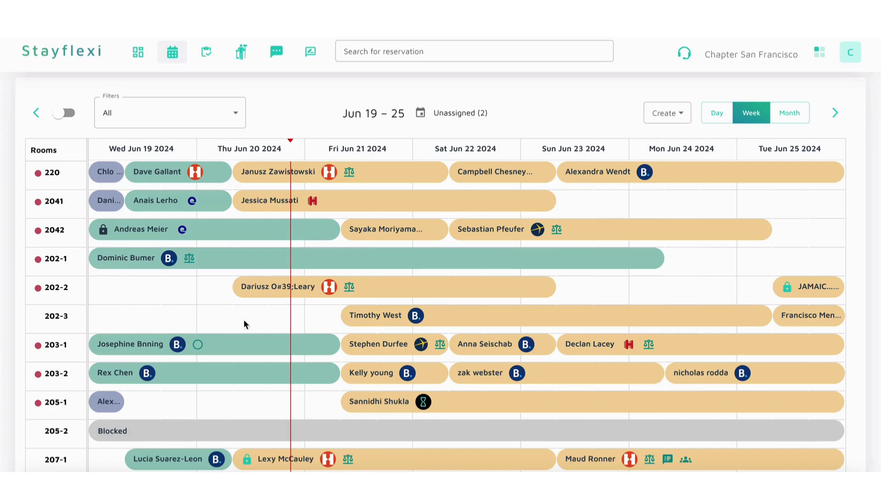
Examine the weekly room calendar for Jun 19 – 25, including the room types and their reservations.
mouse_move(55, 320)
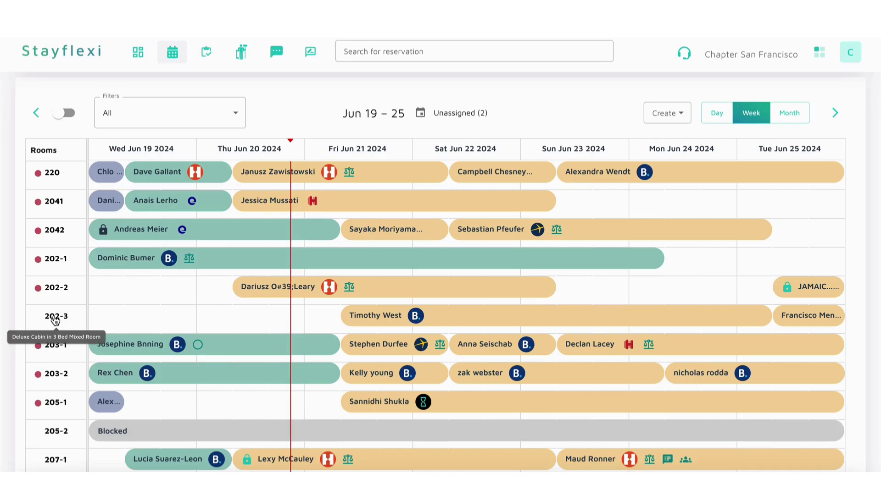
mouse_move(68, 292)
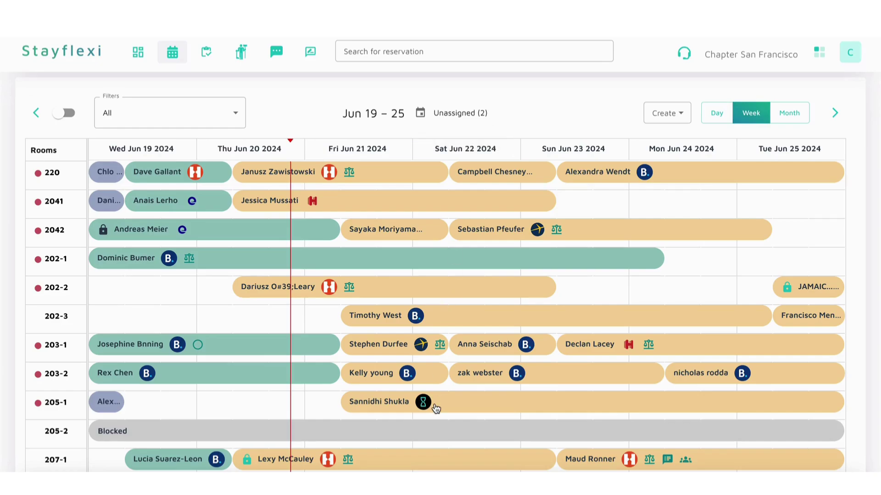
scroll(436, 411, down, 5)
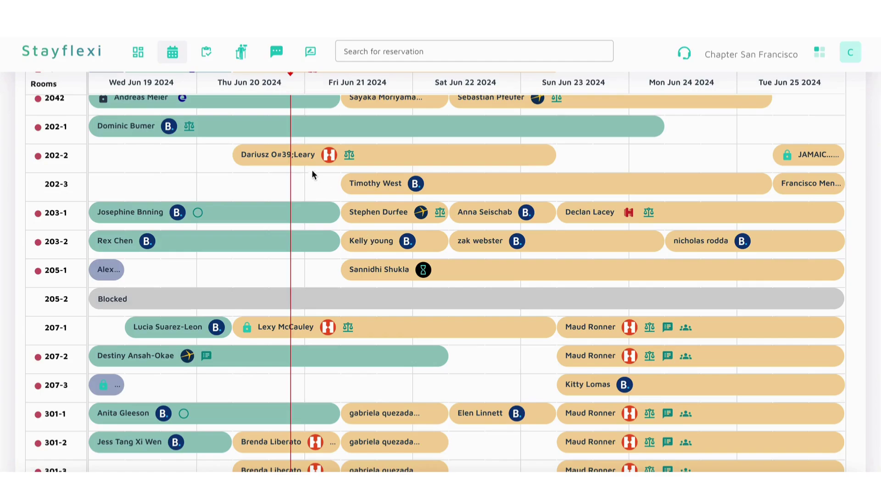
mouse_move(384, 158)
mouse_down()
mouse_move(367, 400)
mouse_move(378, 161)
mouse_up()
scroll(381, 254, up, 5)
scroll(381, 259, up, 2)
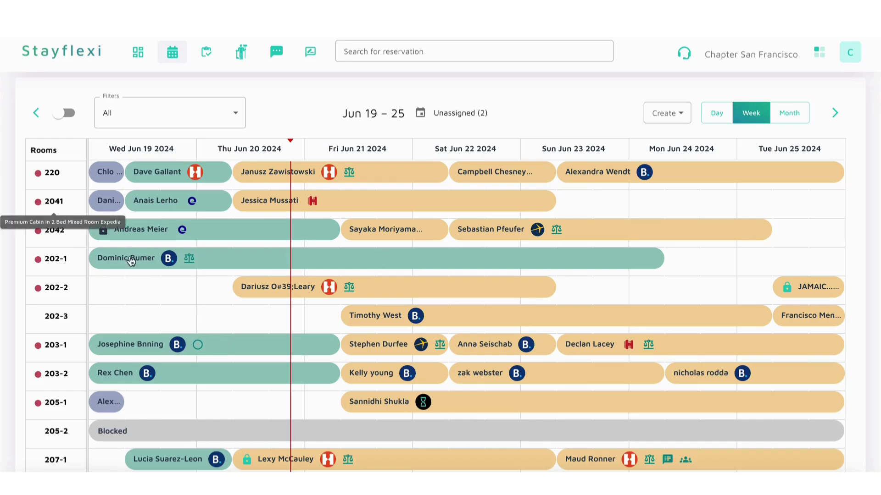
scroll(285, 383, down, 1)
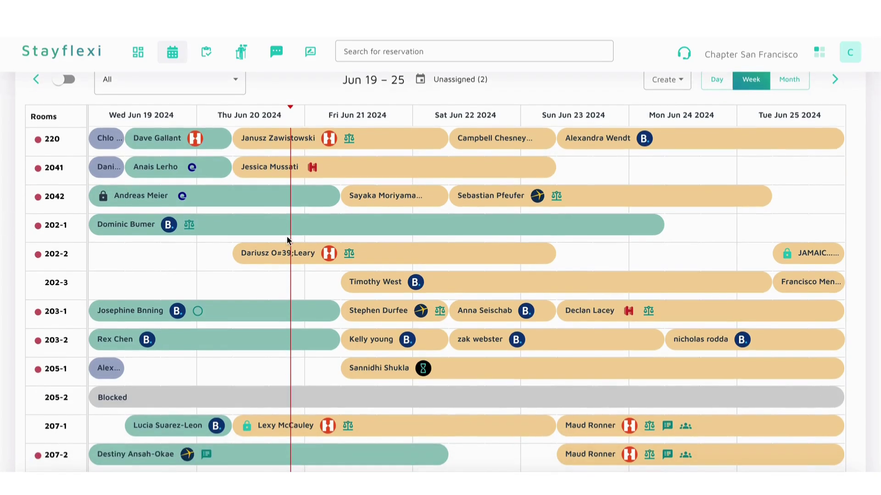
scroll(290, 236, up, 1)
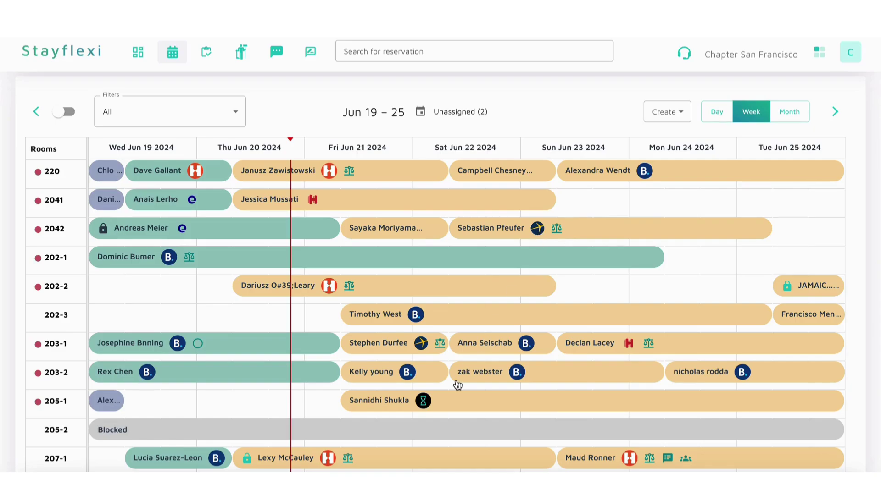
scroll(455, 381, down, 3)
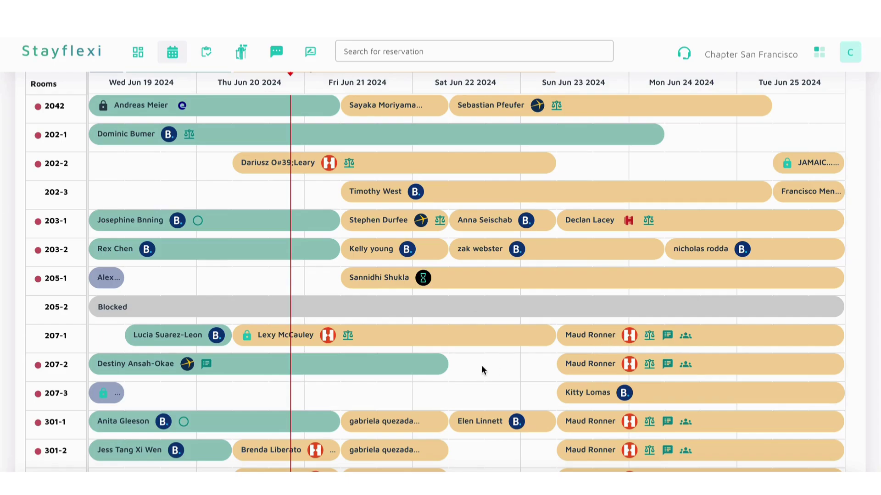
scroll(481, 365, up, 3)
Start a booking for room 2041 from 23 to 25 June 2024 and view the available rate plans.
scroll(483, 370, down, 1)
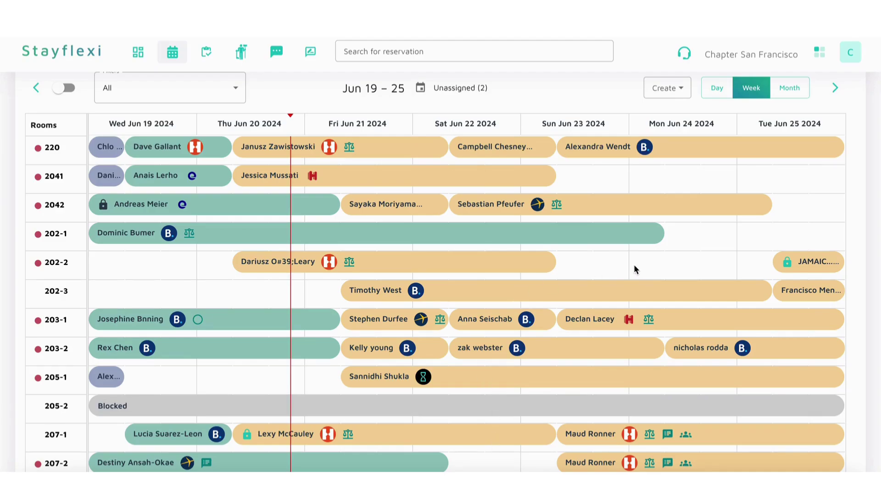
drag(566, 177, 783, 181)
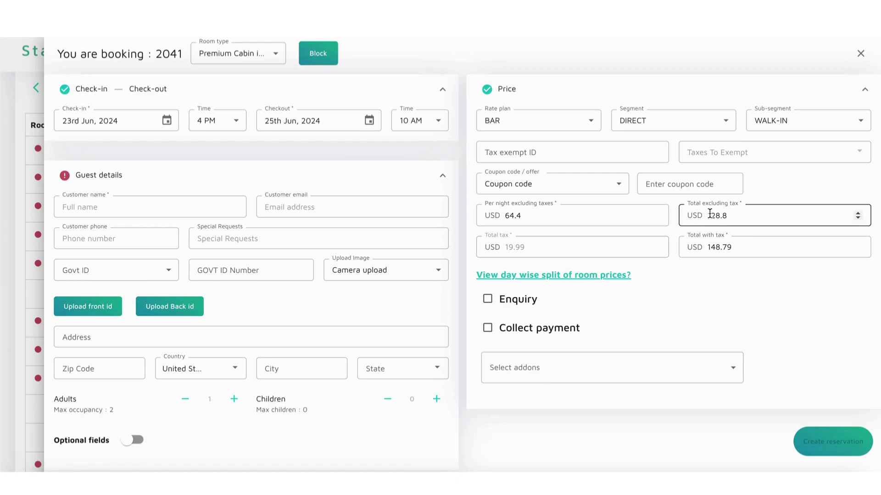
click(586, 125)
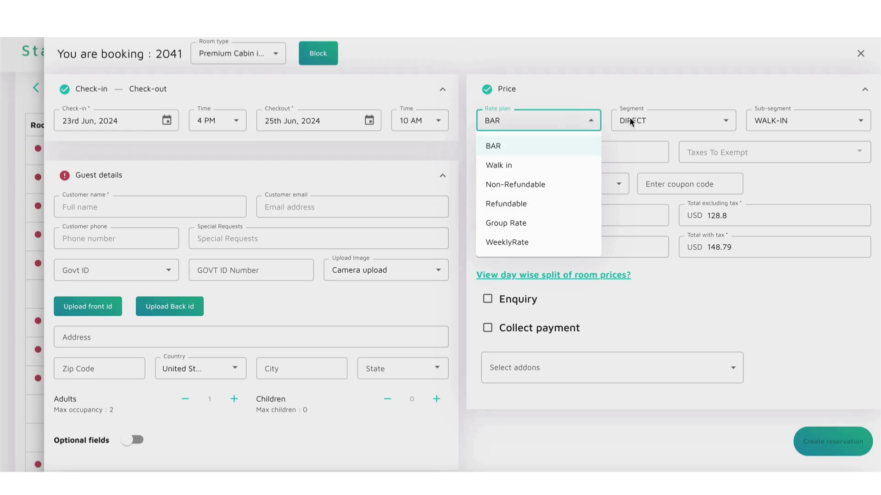
click(661, 89)
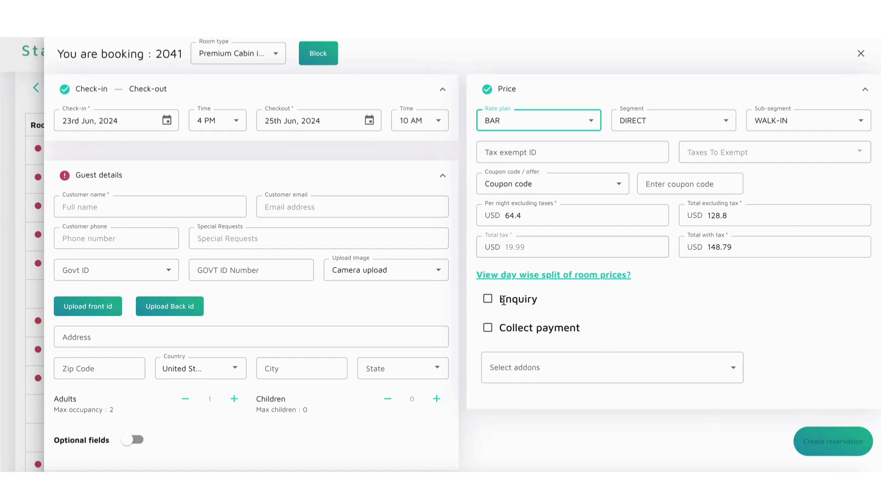
Enable payment collection for the room 2041 booking and review the card payment fields.
click(487, 328)
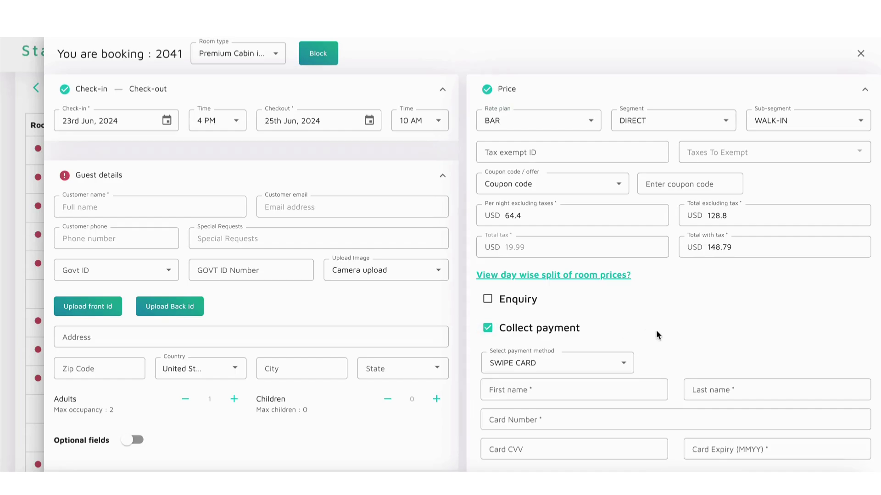
scroll(656, 331, down, 1)
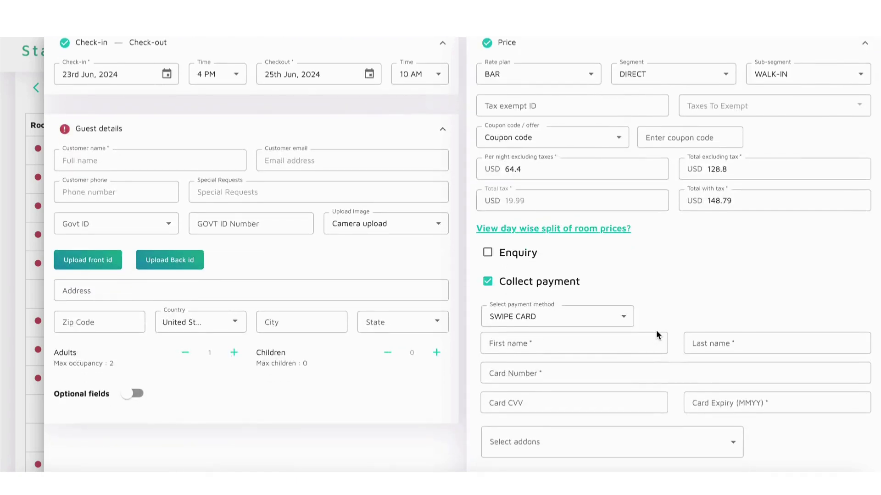
scroll(656, 334, up, 1)
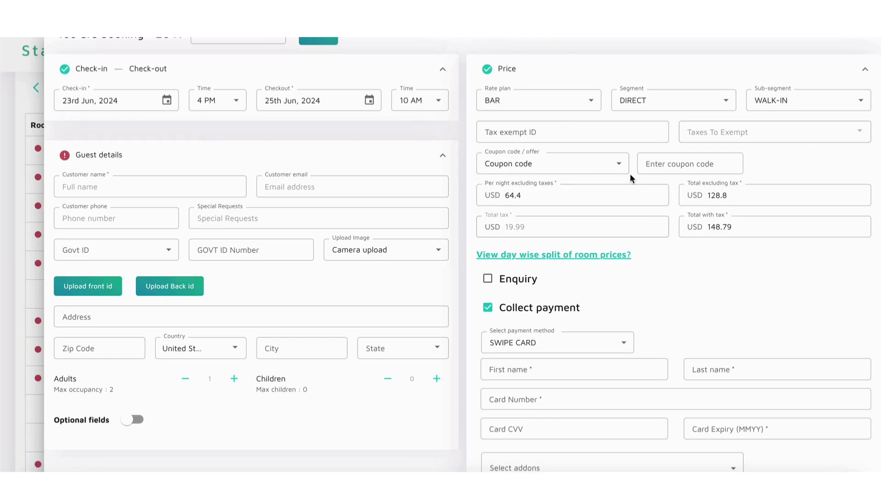
View the coupon code and offer choices and review the remaining price fields of the booking form.
click(609, 162)
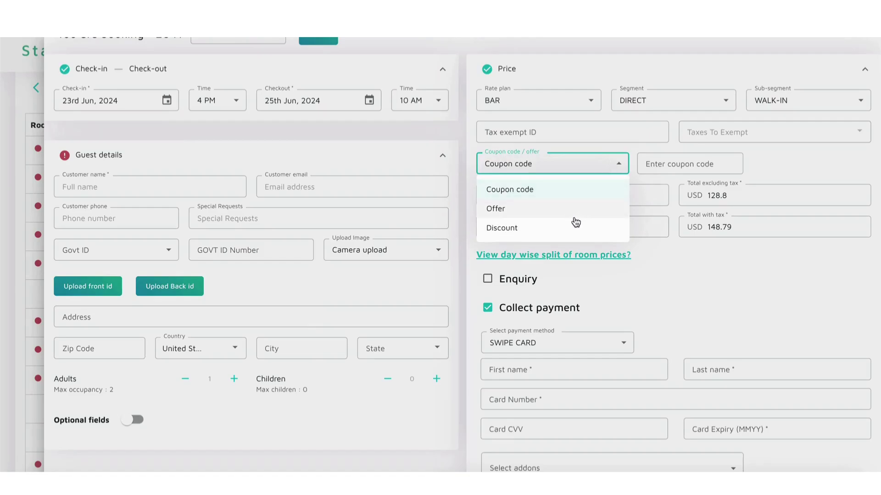
click(806, 160)
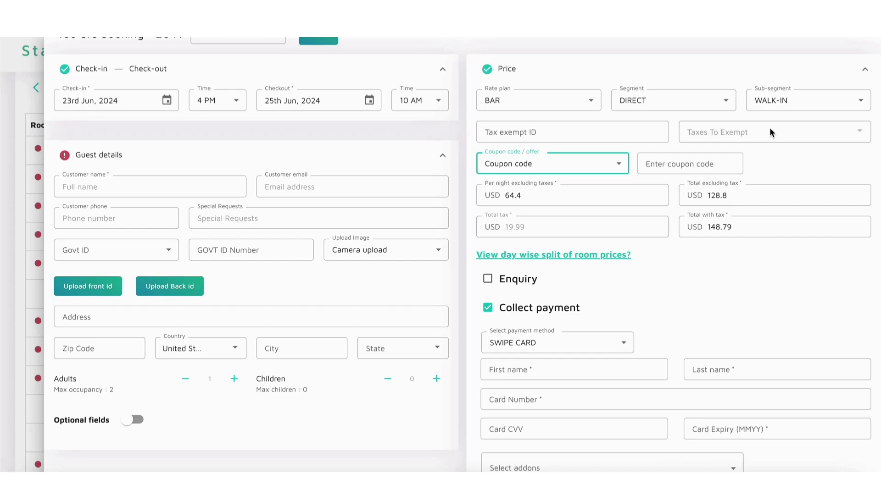
scroll(714, 280, down, 1)
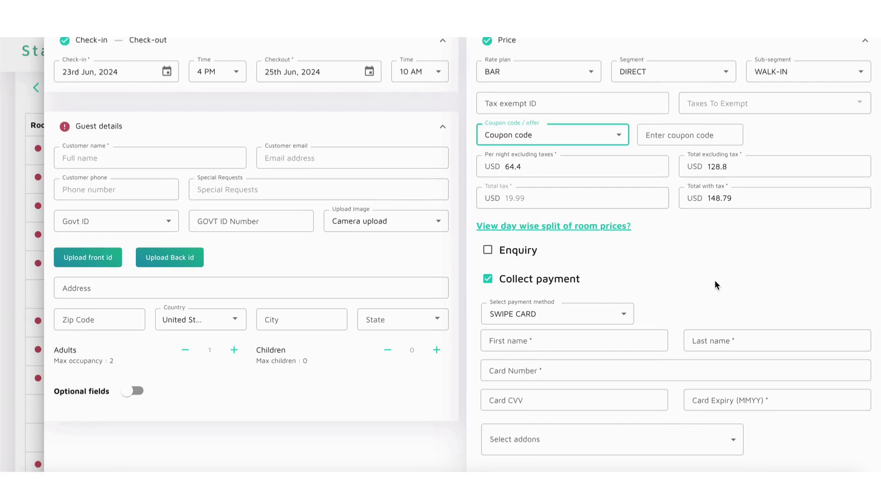
scroll(714, 280, up, 1)
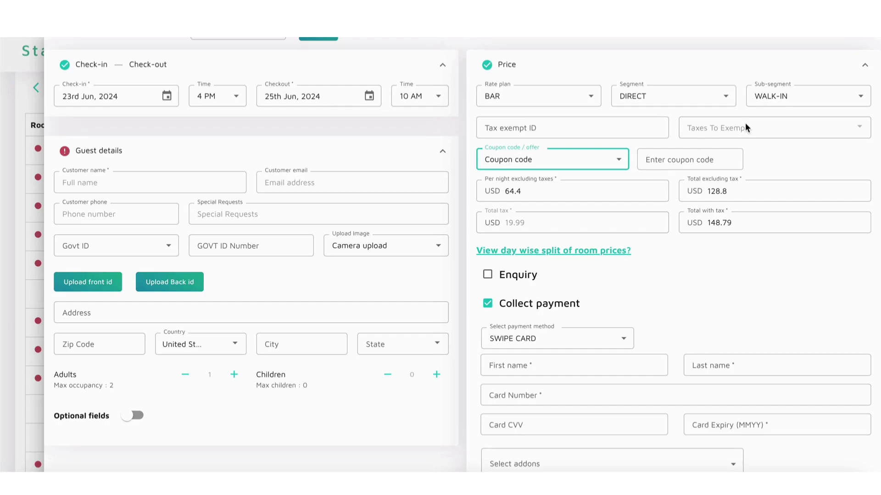
scroll(678, 248, down, 3)
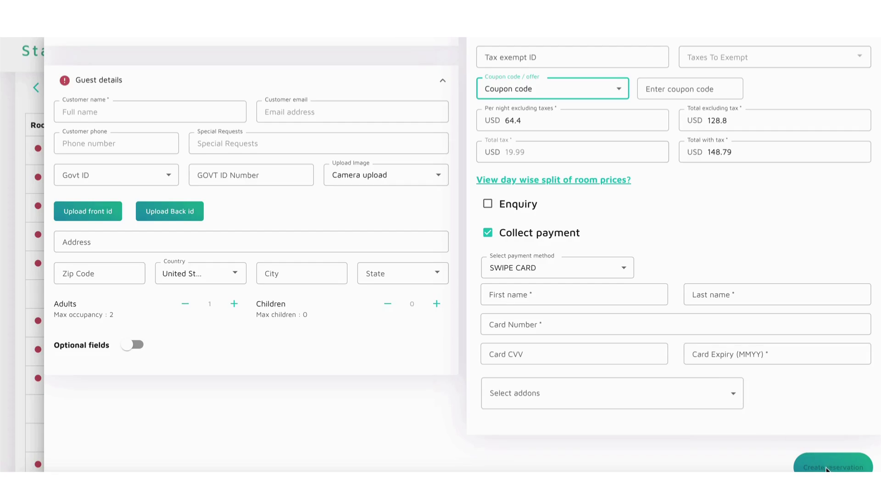
View the available payment methods and close the booking form without creating the reservation.
click(605, 270)
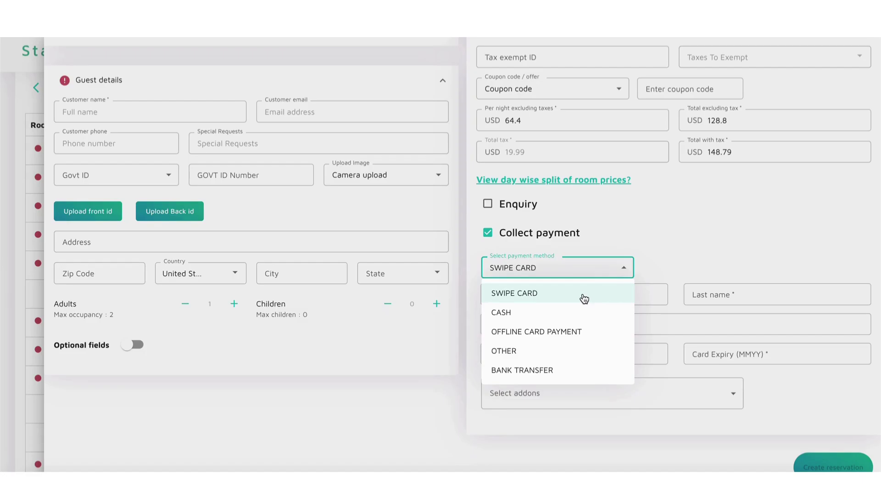
click(731, 240)
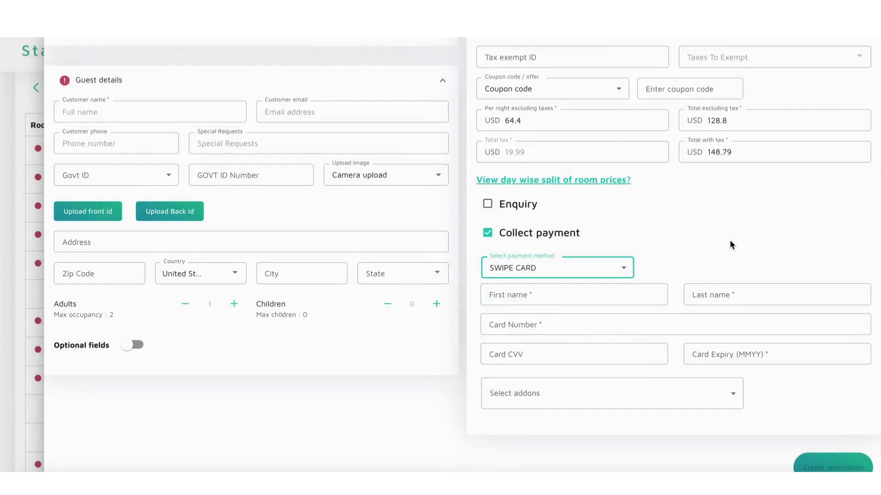
scroll(624, 254, up, 3)
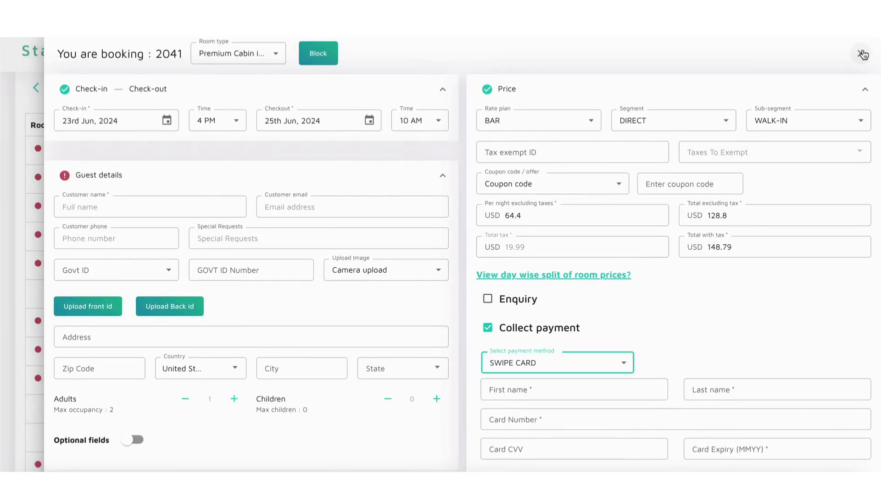
click(862, 55)
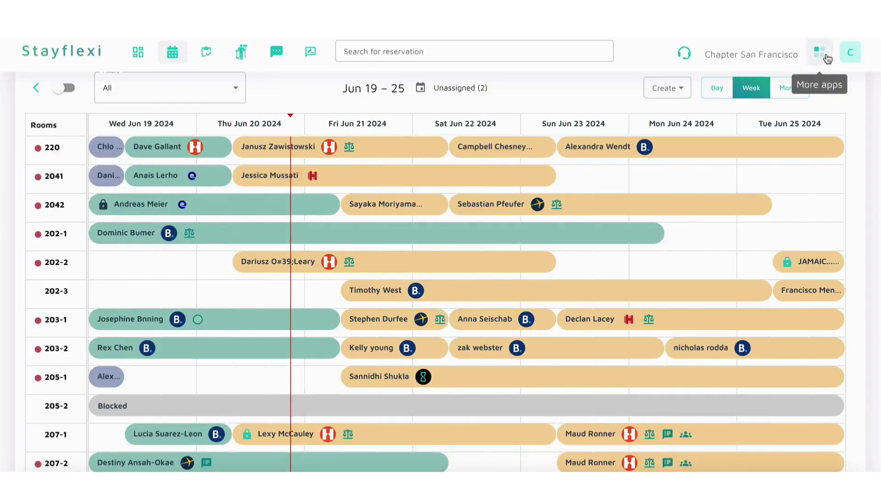
Examine the reservations across the room rows of the calendar, from room 220 down to the 303 rooms.
scroll(628, 280, down, 9)
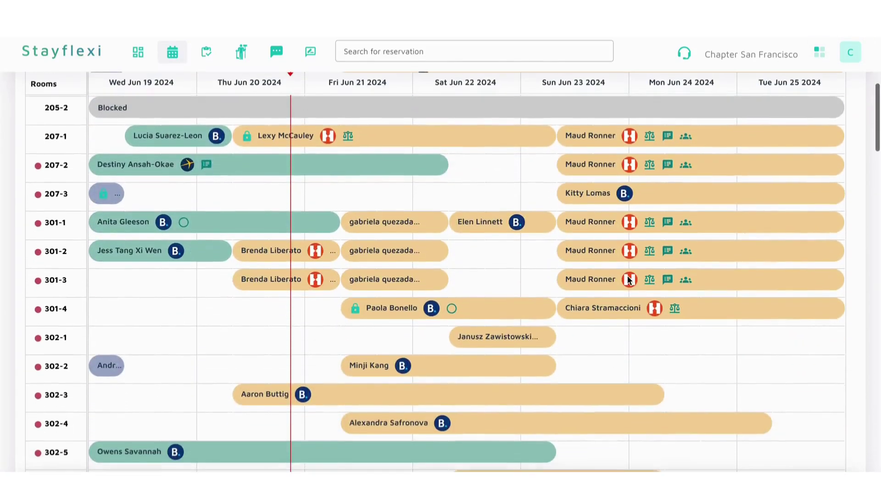
scroll(627, 275, down, 2)
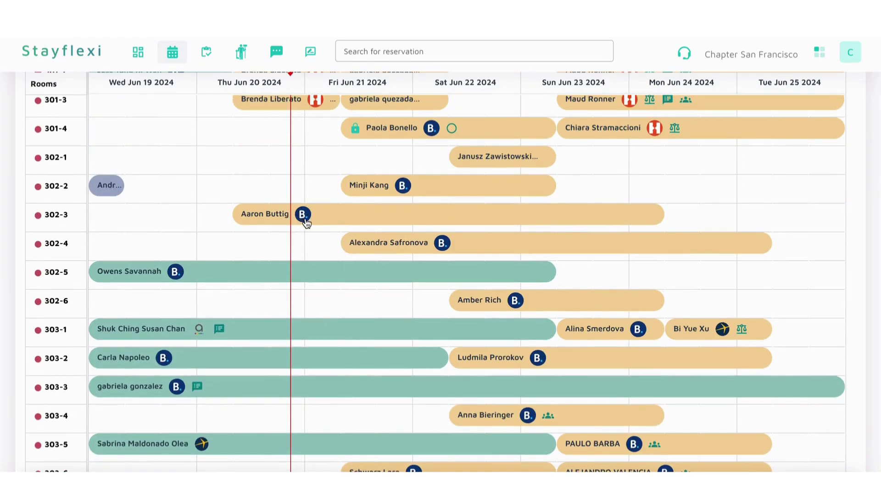
scroll(332, 238, up, 3)
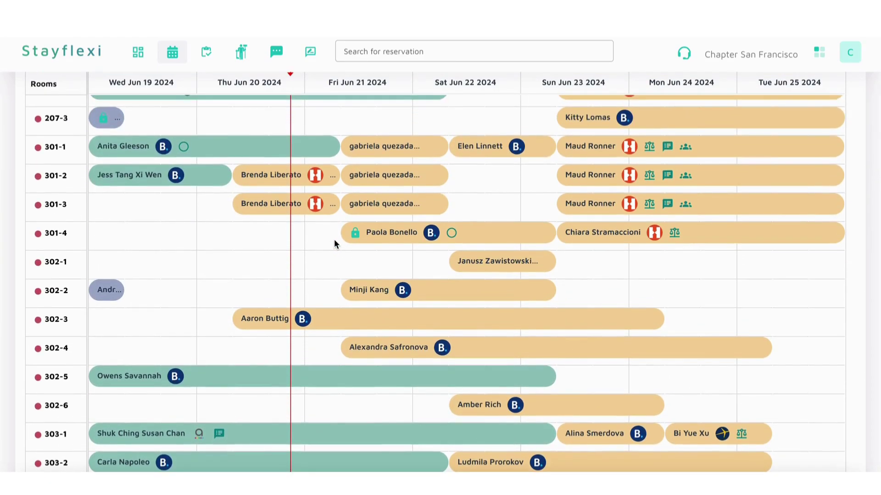
scroll(334, 238, up, 6)
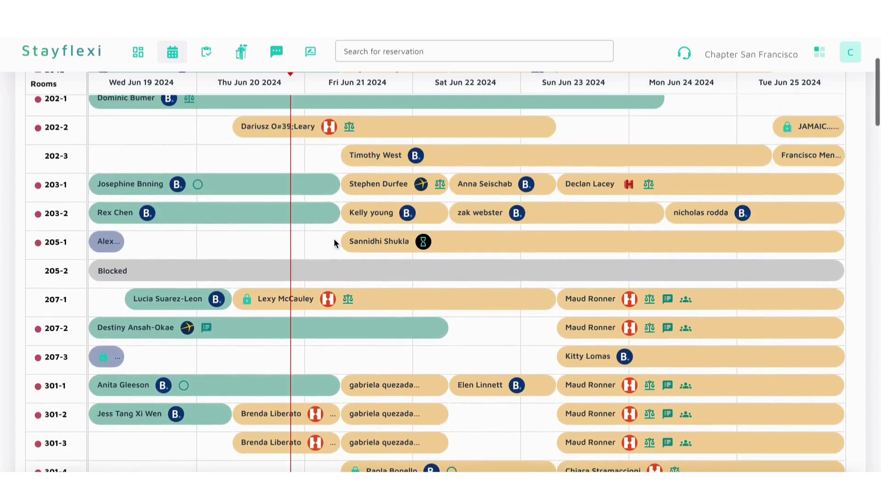
scroll(333, 239, down, 1)
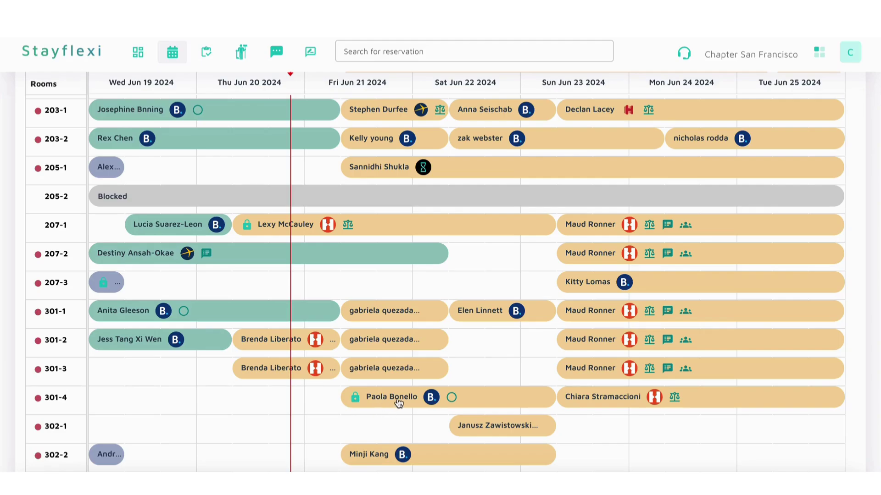
mouse_move(62, 402)
scroll(124, 373, down, 1)
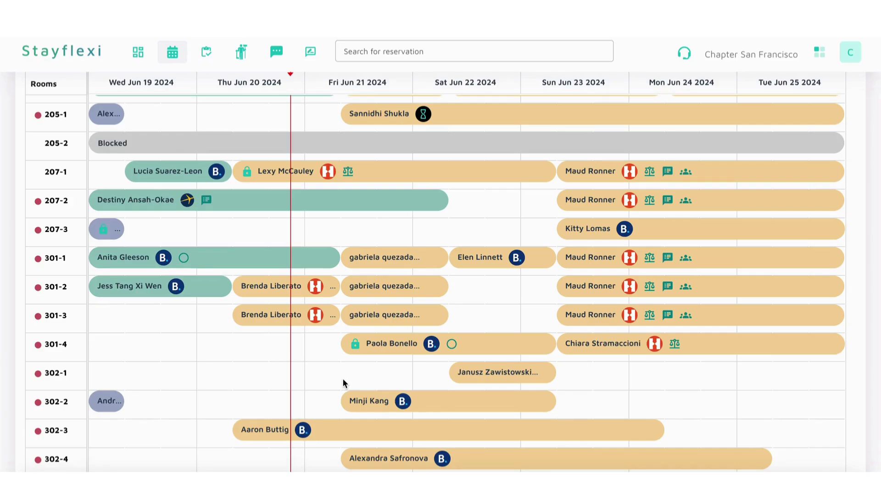
scroll(478, 315, up, 4)
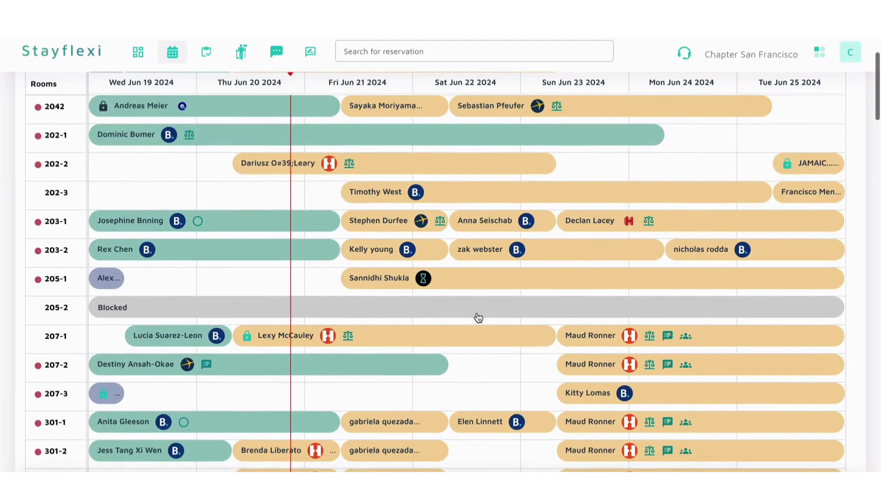
scroll(477, 317, up, 3)
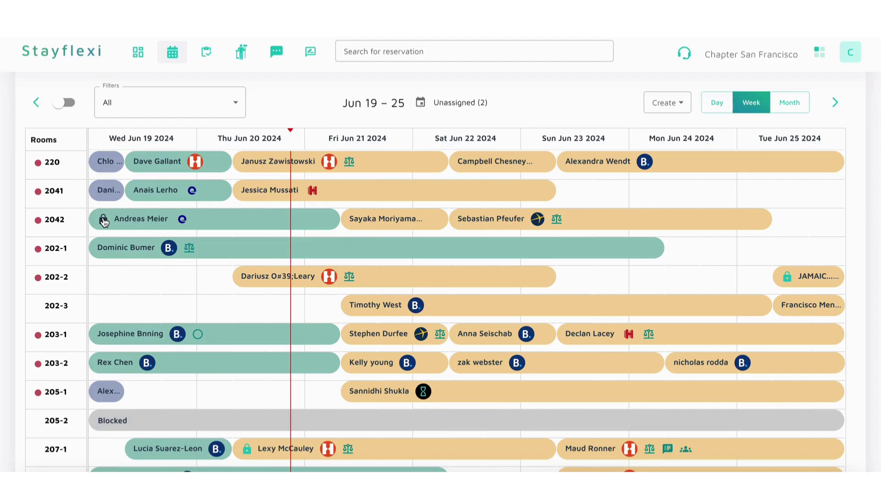
scroll(104, 222, down, 5)
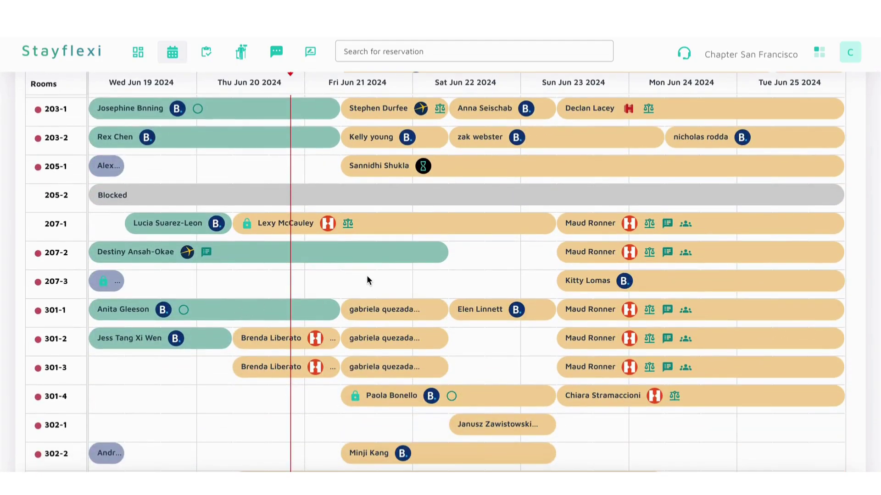
mouse_move(489, 309)
mouse_down()
mouse_move(492, 247)
mouse_move(489, 310)
mouse_up()
Try to move the check-in of room 302-2's Jun 21 reservation earlier, then dismiss the check-in modification.
scroll(404, 300, down, 3)
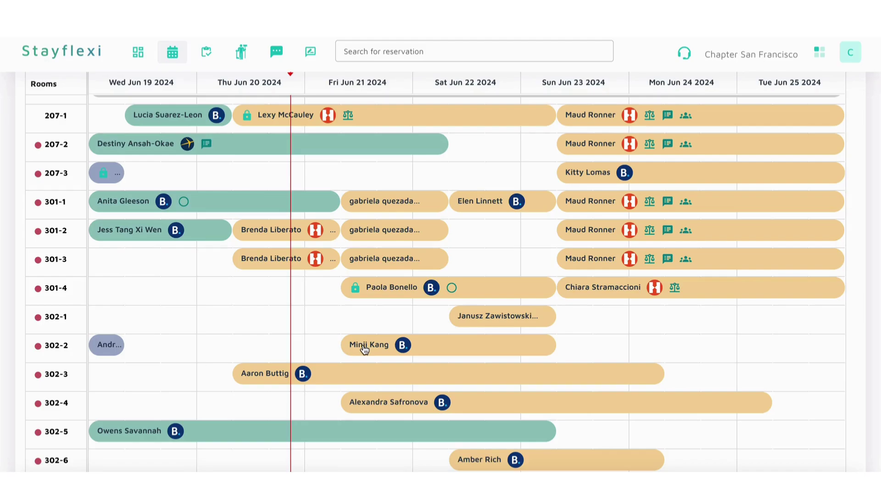
drag(340, 344, 313, 347)
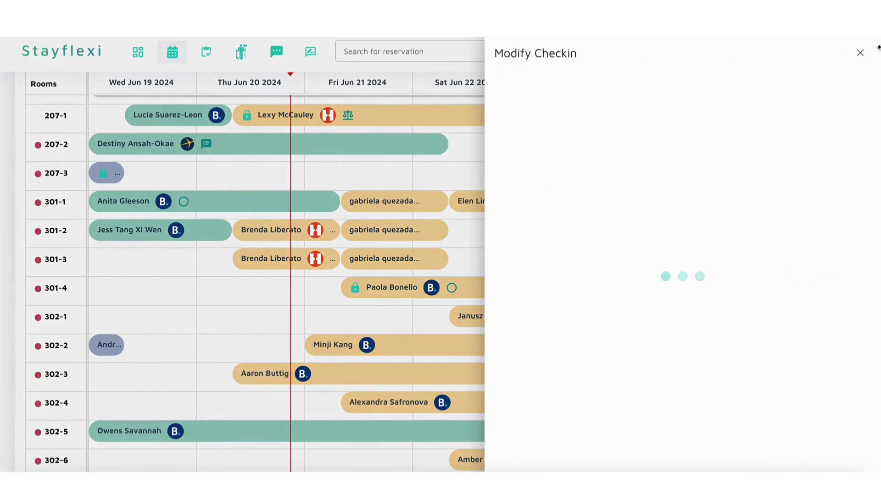
click(858, 58)
scroll(407, 408, down, 5)
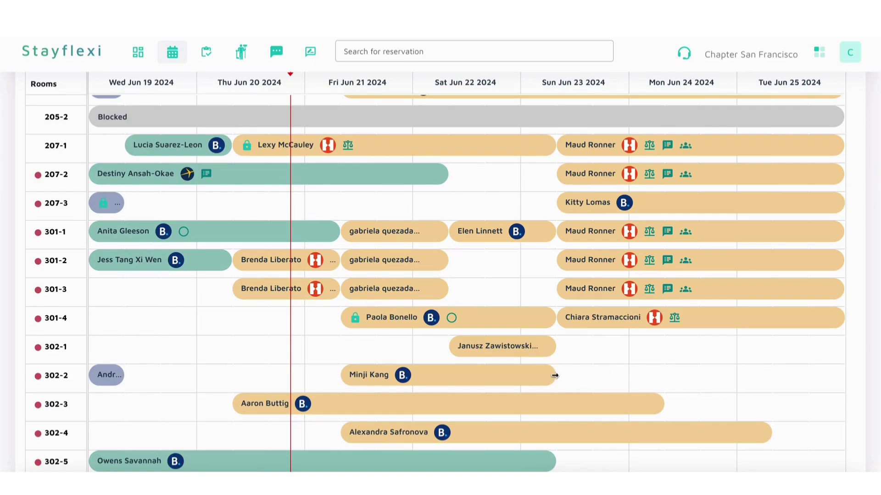
Try to extend the checkout of room 302-2's Jun 21 reservation to 24th Jun, 2024, then dismiss the checkout modification.
drag(555, 374, 587, 374)
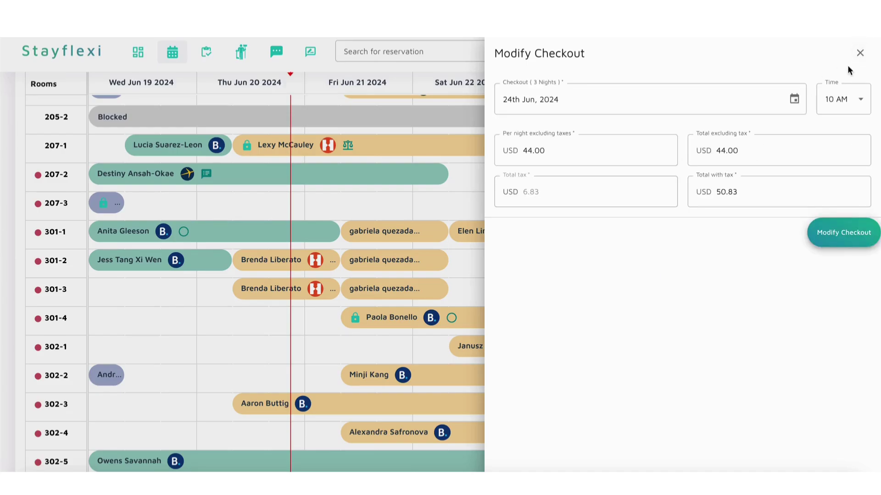
click(862, 51)
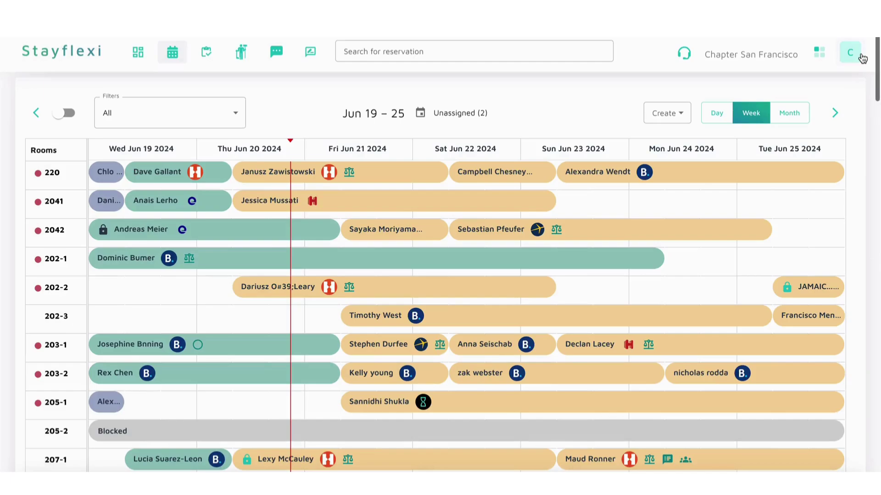
scroll(671, 293, down, 1)
scroll(671, 293, down, 7)
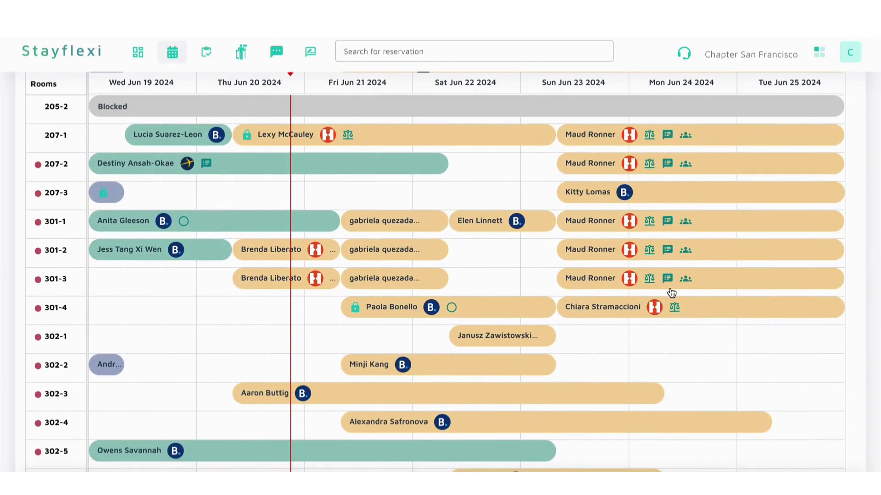
scroll(671, 293, up, 8)
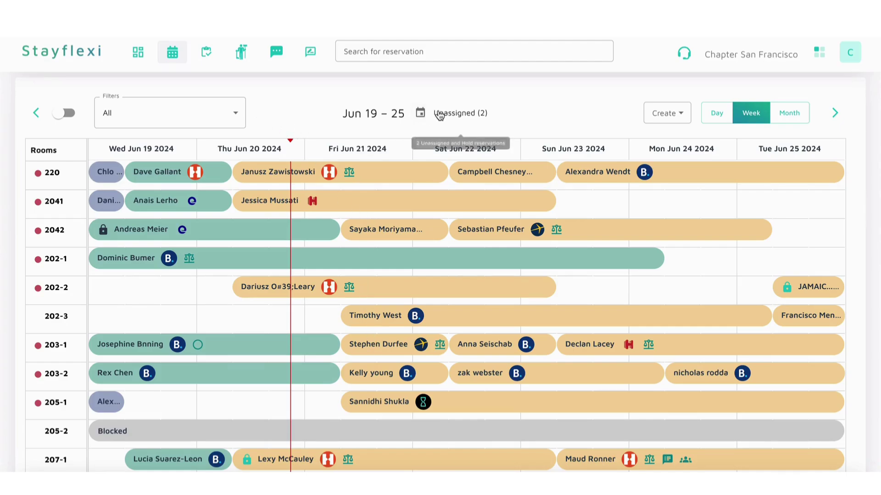
Review the unassigned bookings, on-hold bookings and enquiries lists, then close the unassigned and hold reservations view.
click(467, 117)
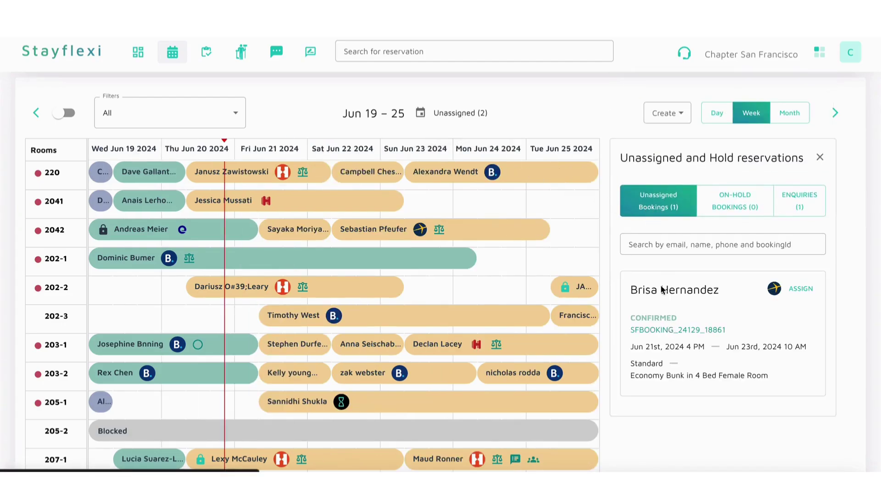
click(727, 209)
click(802, 207)
click(670, 205)
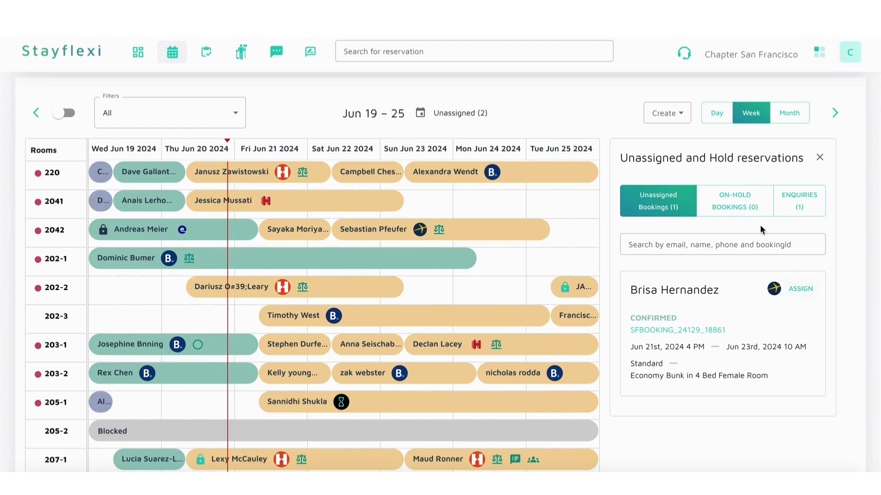
click(736, 202)
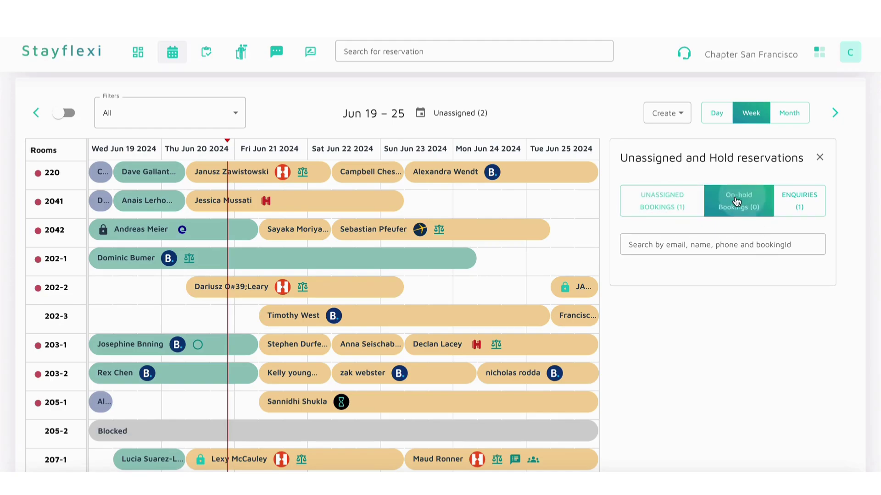
click(800, 205)
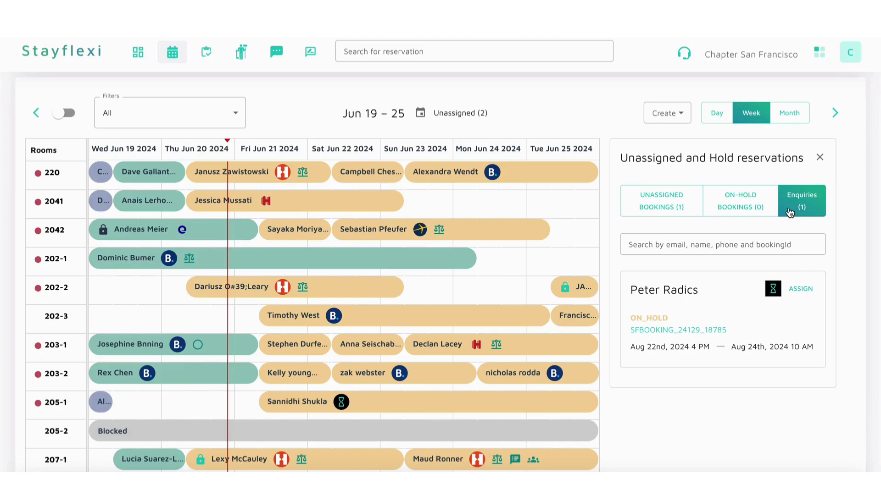
click(819, 157)
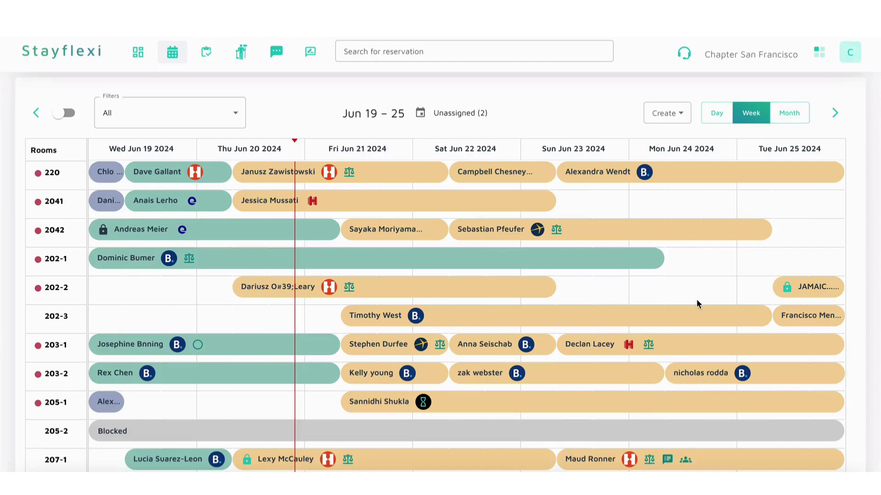
View the kinds of entries that can be created from the calendar, then dismiss the choices.
scroll(696, 299, down, 2)
scroll(695, 293, up, 1)
click(671, 102)
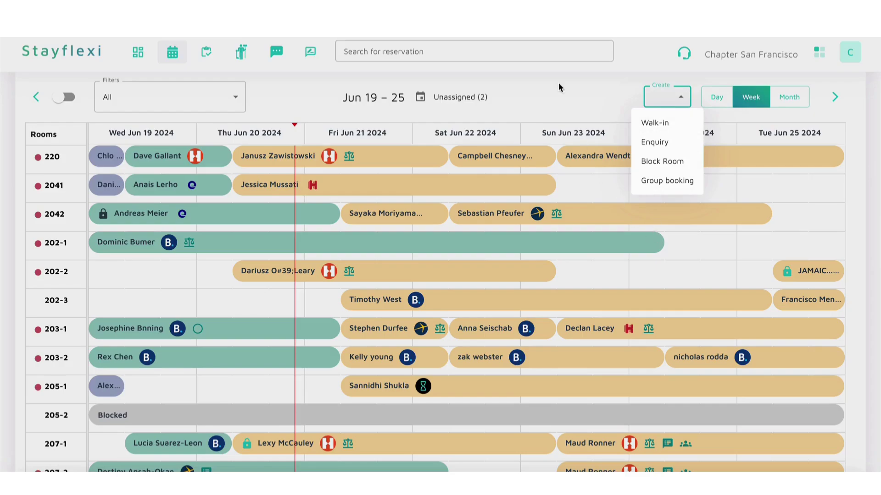
click(550, 67)
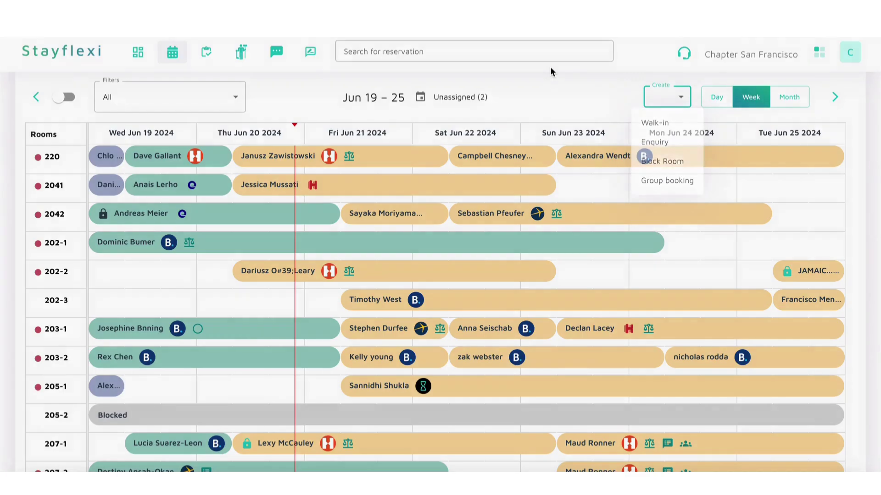
Start a new enquiry that expires 12 hours after booking, then close the form without creating it.
click(668, 98)
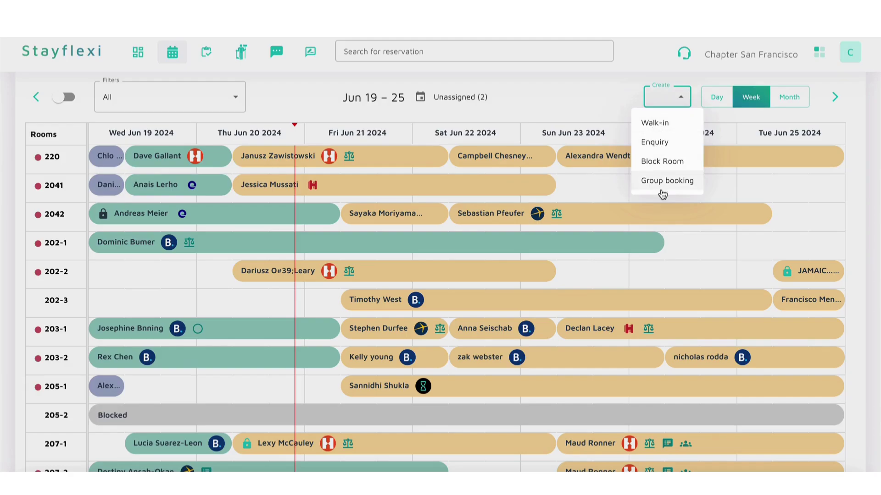
click(669, 147)
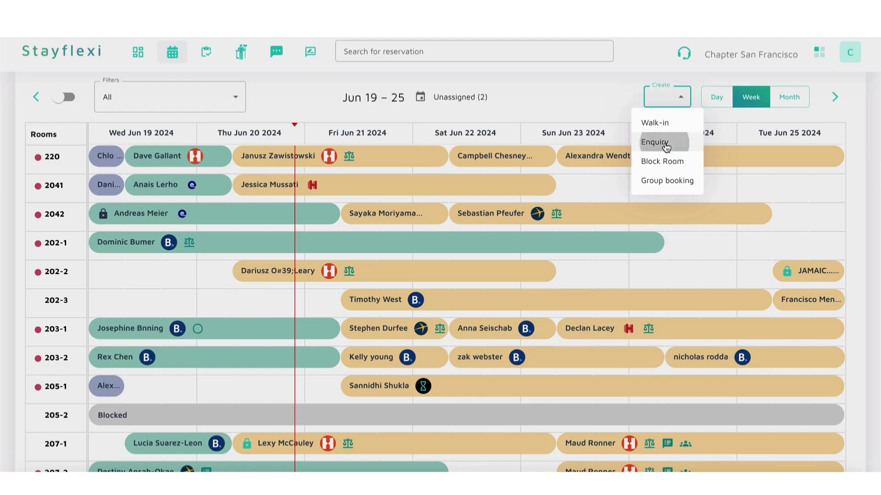
scroll(670, 224, down, 7)
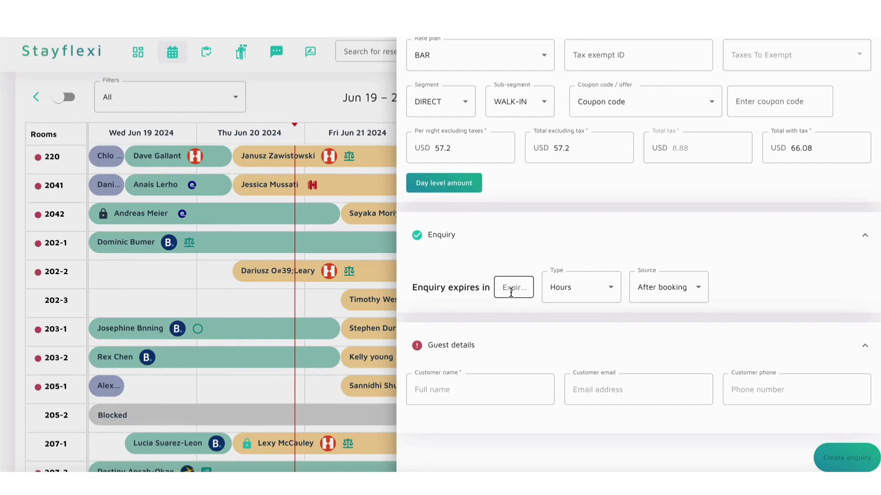
click(511, 293)
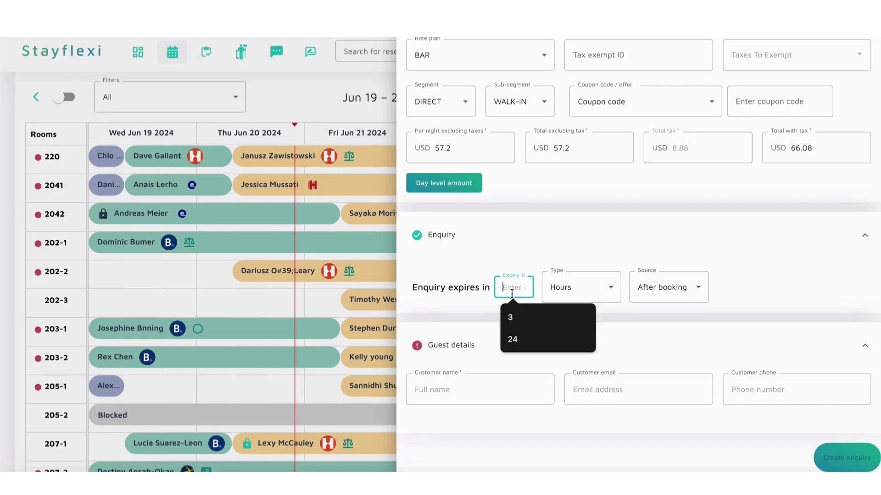
text(12)
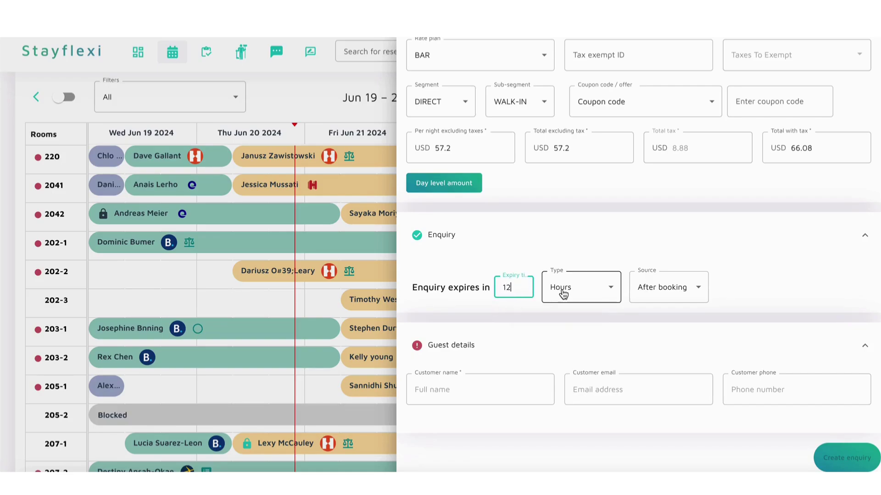
click(673, 293)
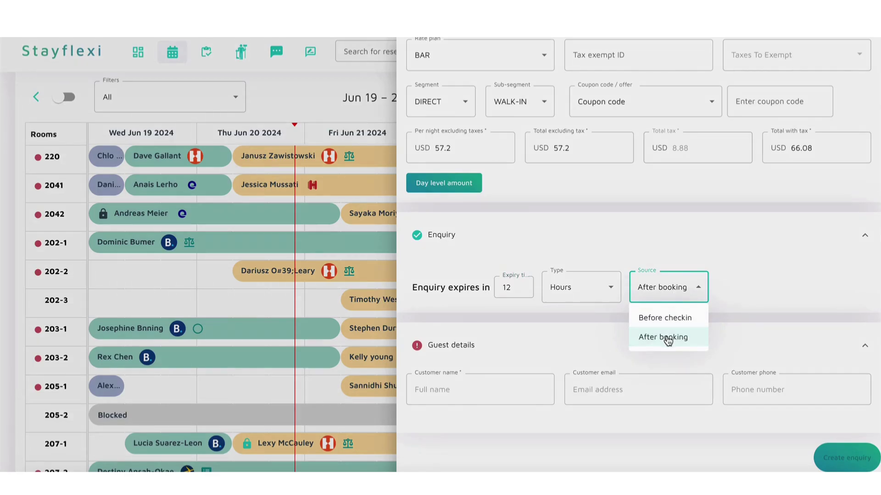
click(763, 250)
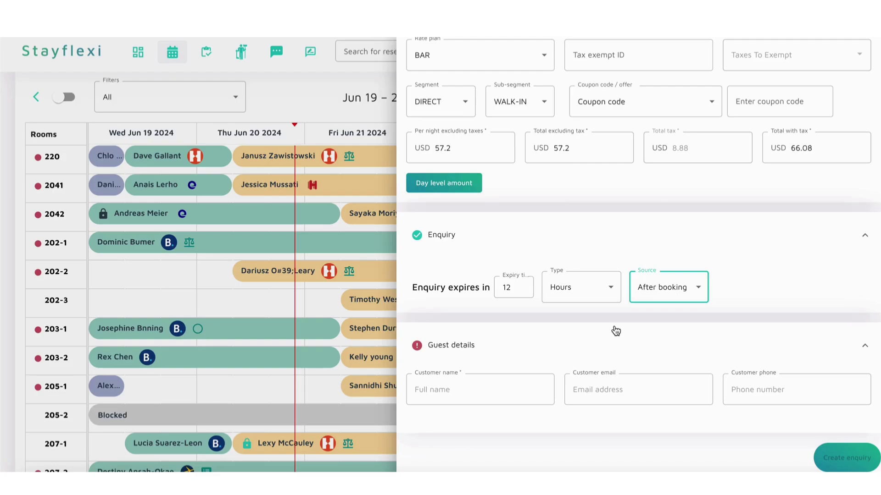
scroll(616, 332, up, 10)
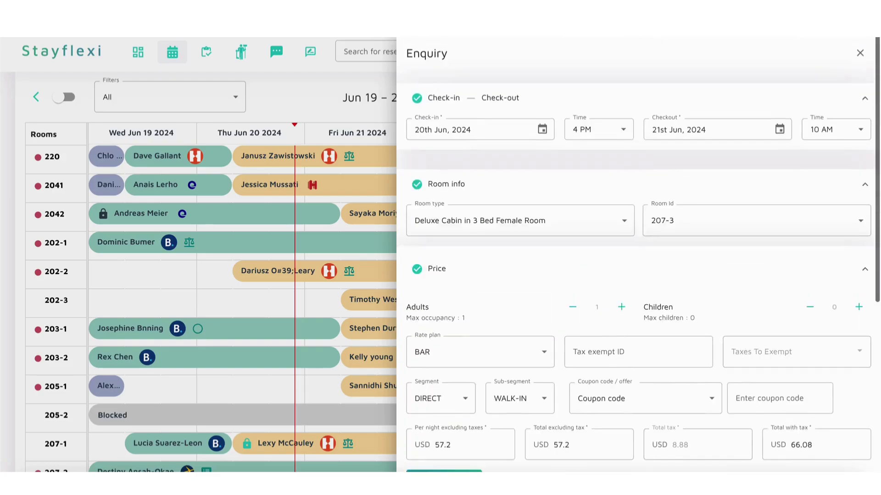
click(859, 56)
Start a group booking and expand the Deluxe Cabin in 3 Bed Mixed Room details.
click(663, 95)
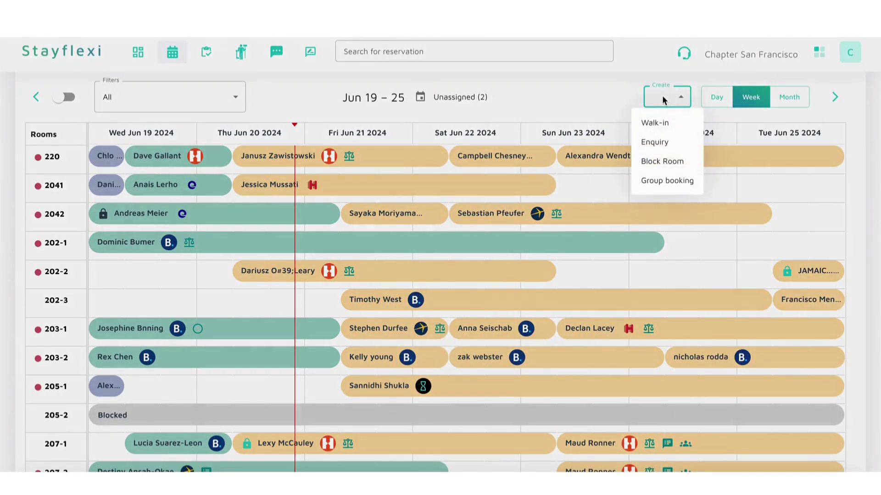
click(661, 182)
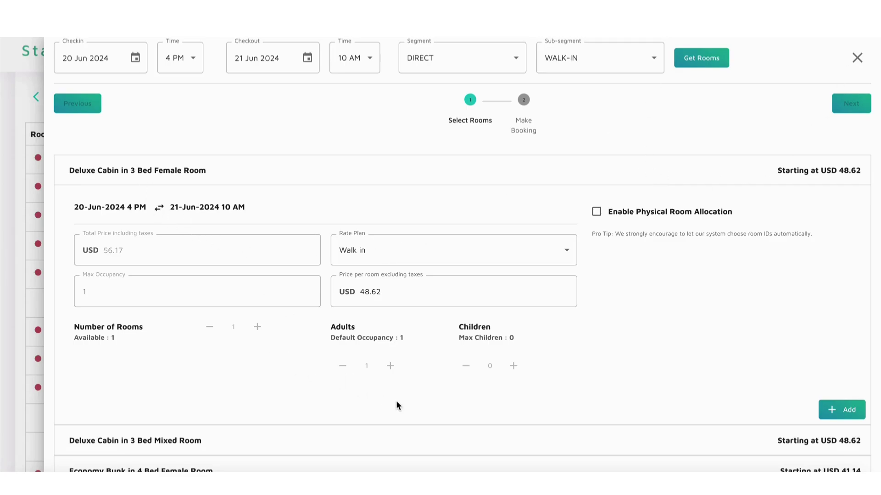
scroll(395, 400, down, 3)
click(335, 317)
scroll(277, 312, down, 3)
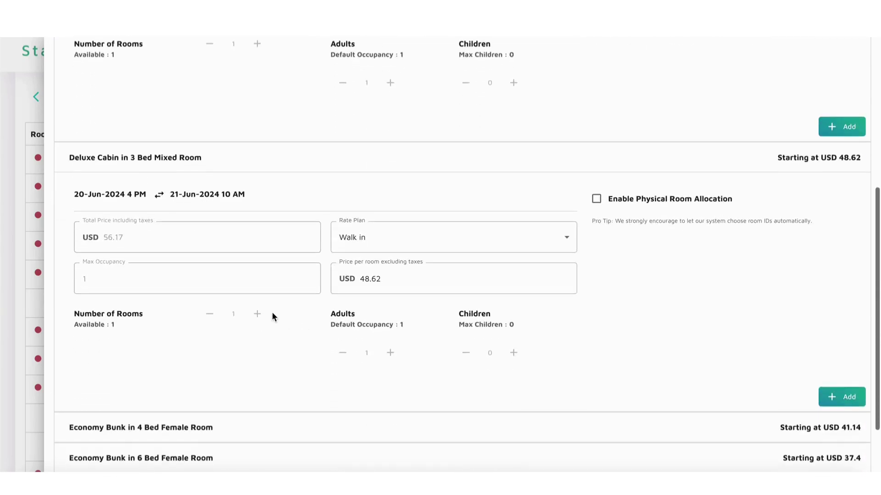
Add two rooms of the Economy Bunk in 6 Bed Female Room type to the group booking.
scroll(257, 313, down, 2)
click(236, 364)
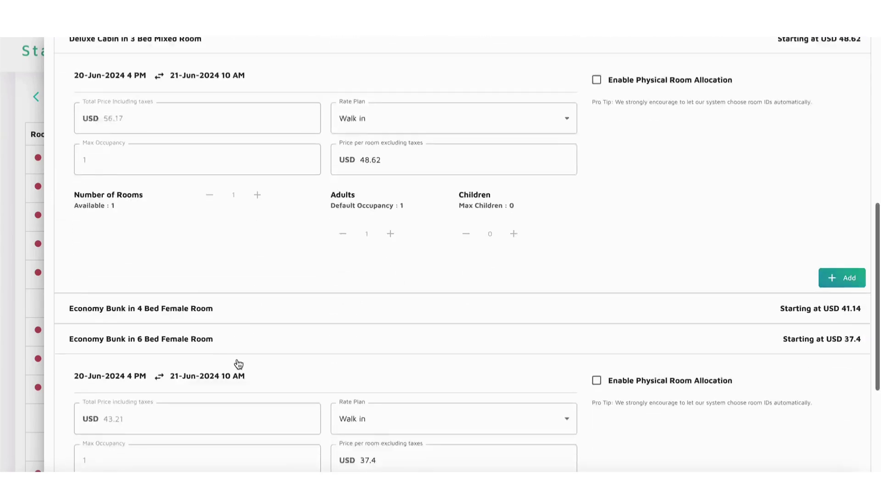
scroll(262, 351, down, 5)
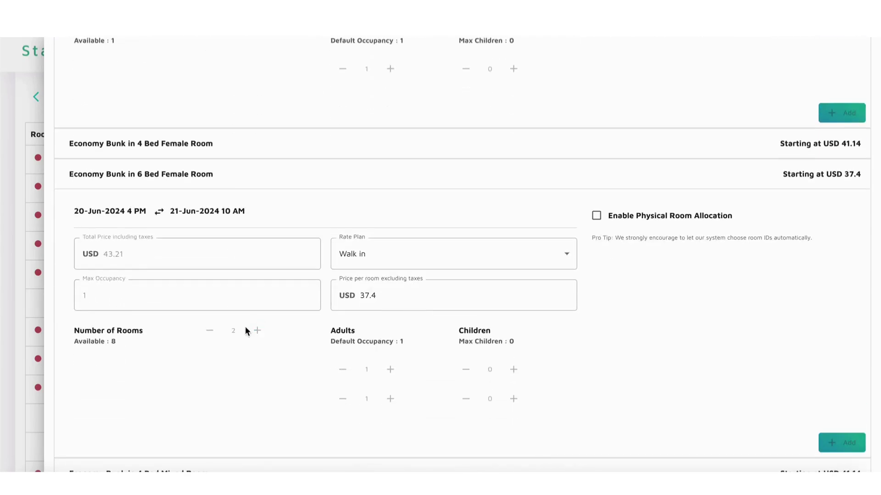
click(848, 443)
Add two rooms of the Economy Bunk in 6 Bed Mixed Room type to the group booking.
scroll(527, 349, down, 2)
click(312, 429)
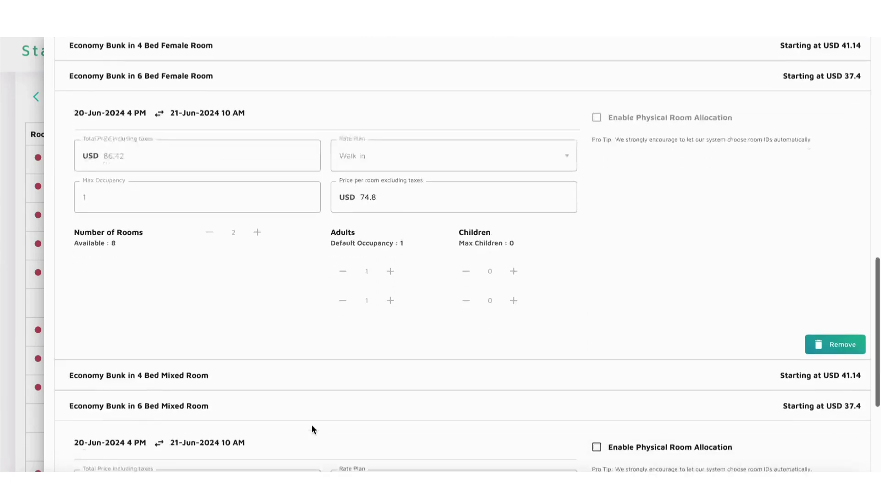
scroll(312, 430, down, 5)
double_click(257, 343)
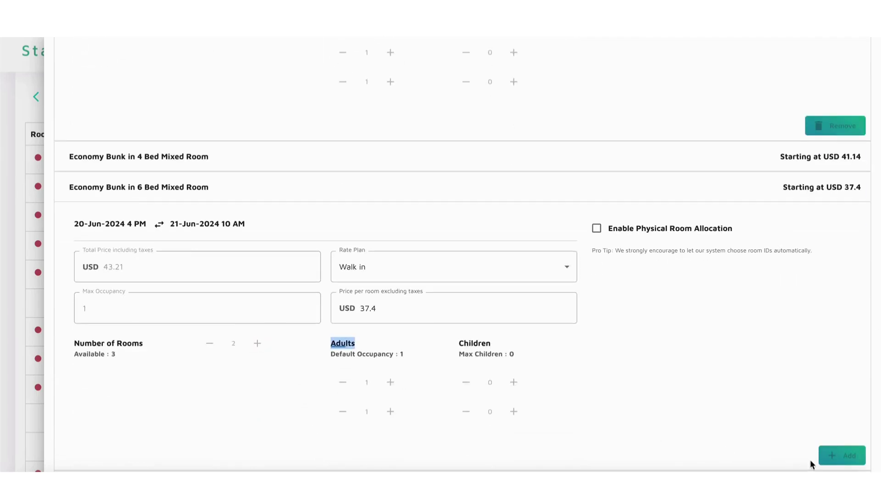
click(839, 456)
Proceed from room selection to the Make Booking stage of the group booking.
scroll(734, 321, up, 10)
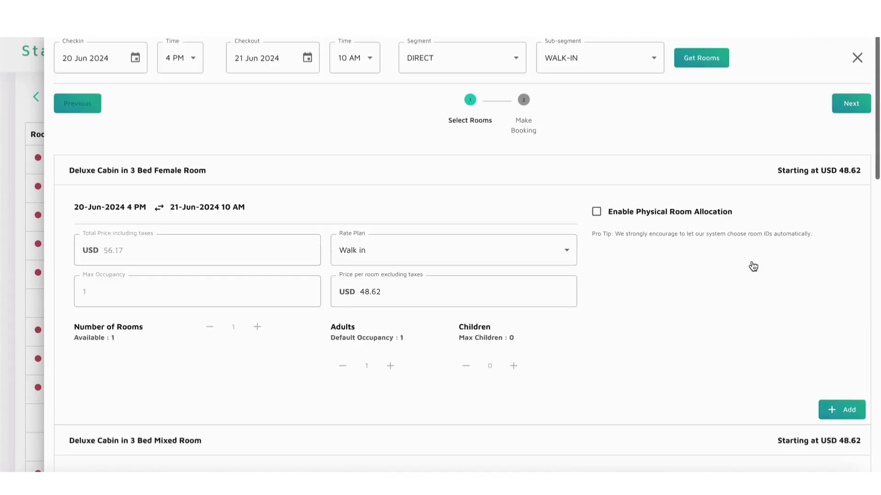
click(846, 106)
scroll(537, 204, down, 2)
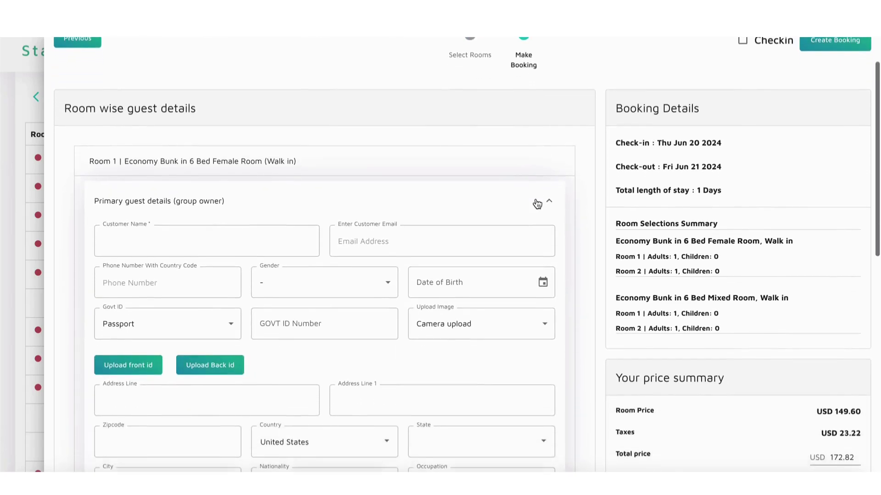
Examine the group owner's guest fields, the other rooms' guest entries and the additional details of the group booking.
click(131, 238)
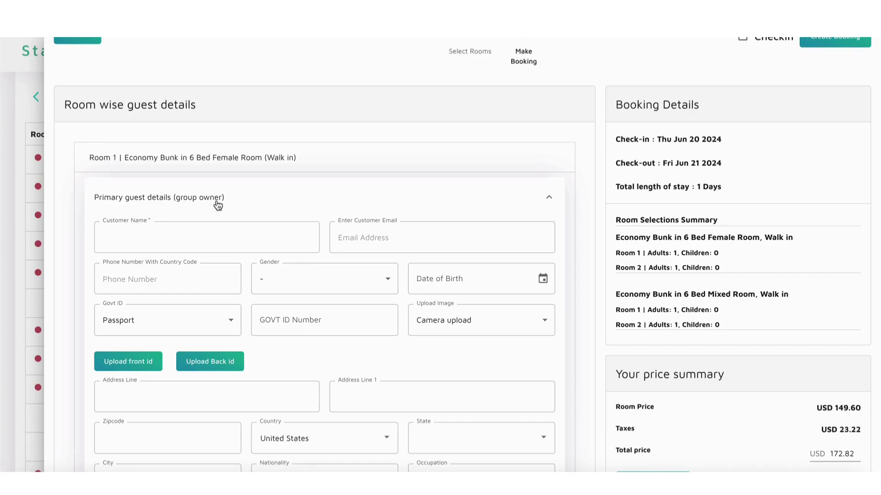
scroll(163, 239, down, 2)
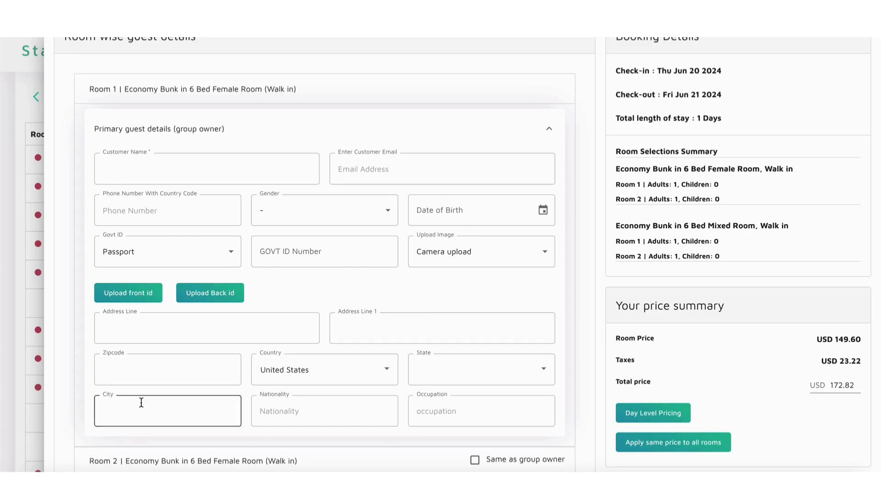
click(353, 415)
scroll(177, 114, down, 6)
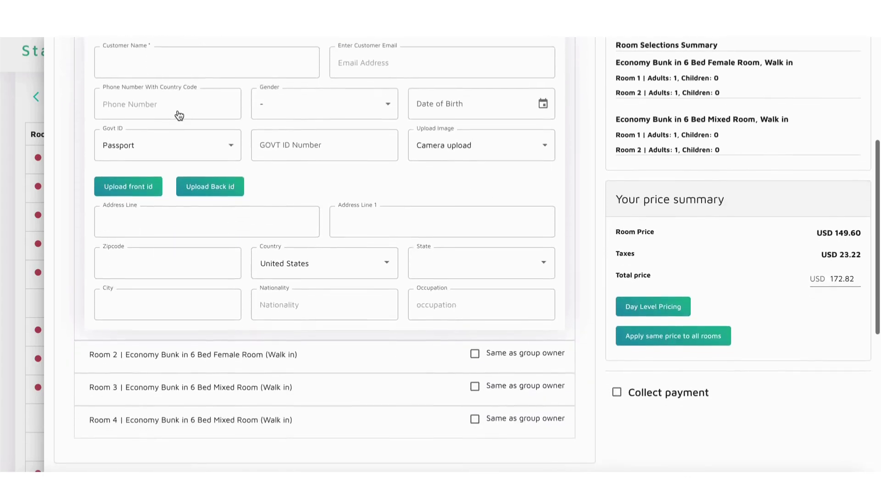
click(178, 110)
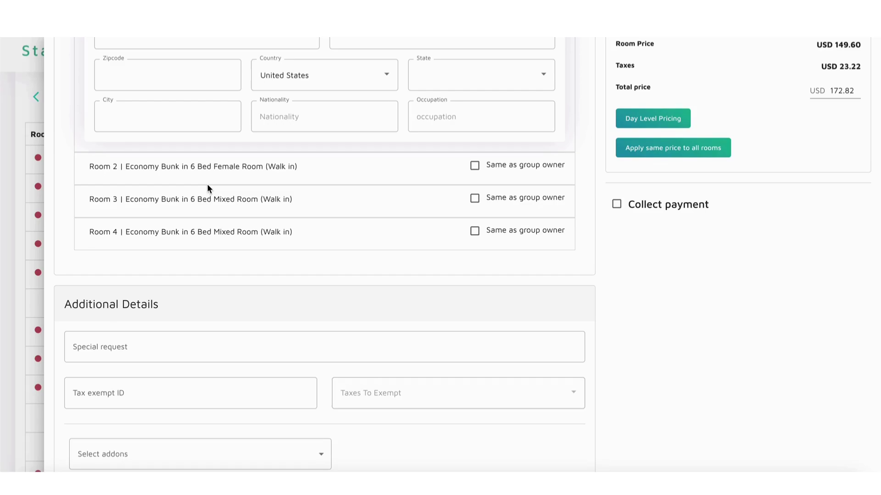
scroll(229, 206, up, 3)
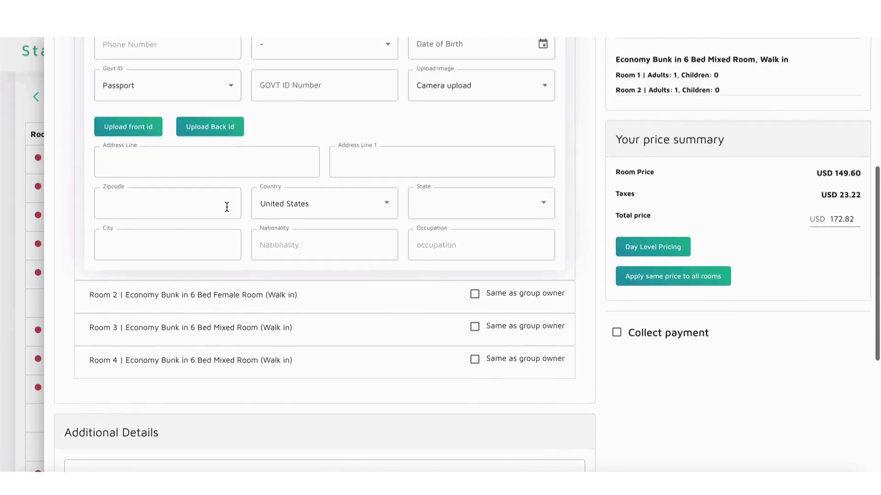
scroll(252, 298, up, 4)
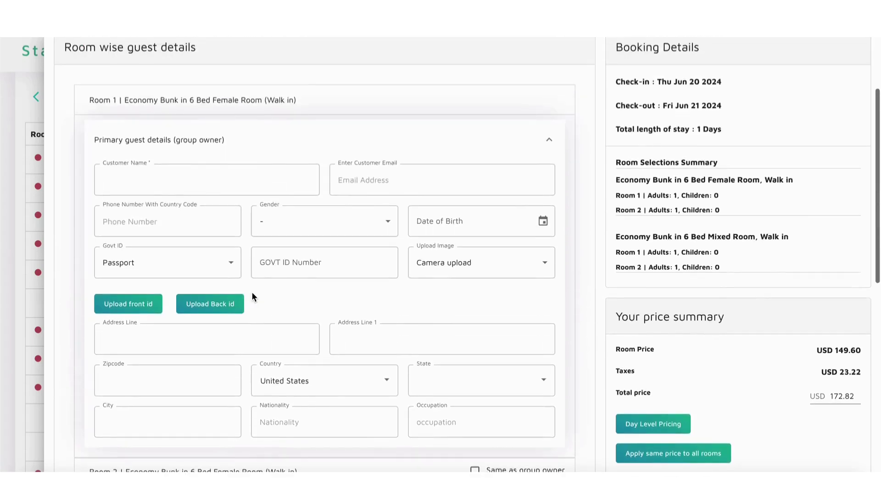
click(204, 169)
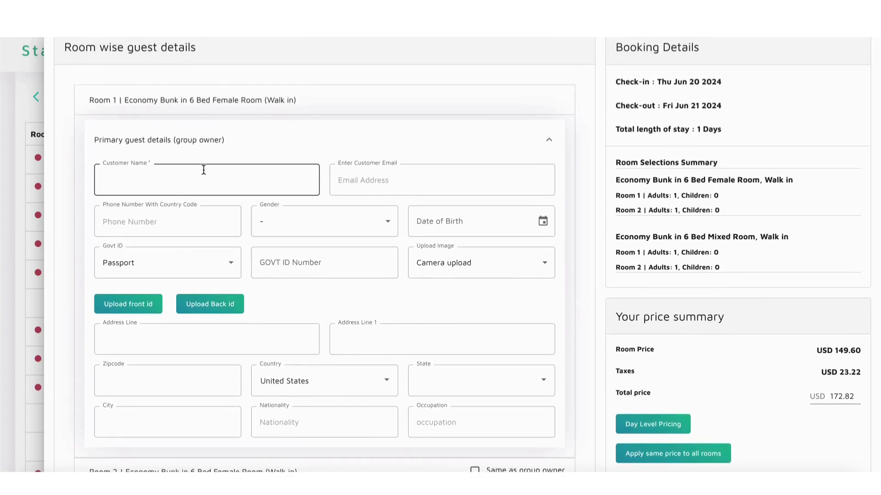
Review the additional details of the group booking and the payment fields offered by Collect payment, leaving payment collection off.
scroll(269, 222, down, 10)
click(191, 208)
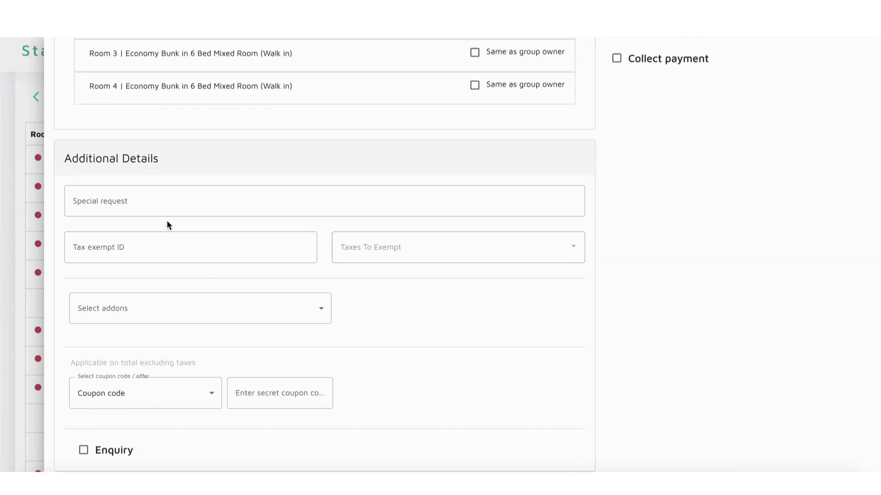
scroll(303, 285, up, 8)
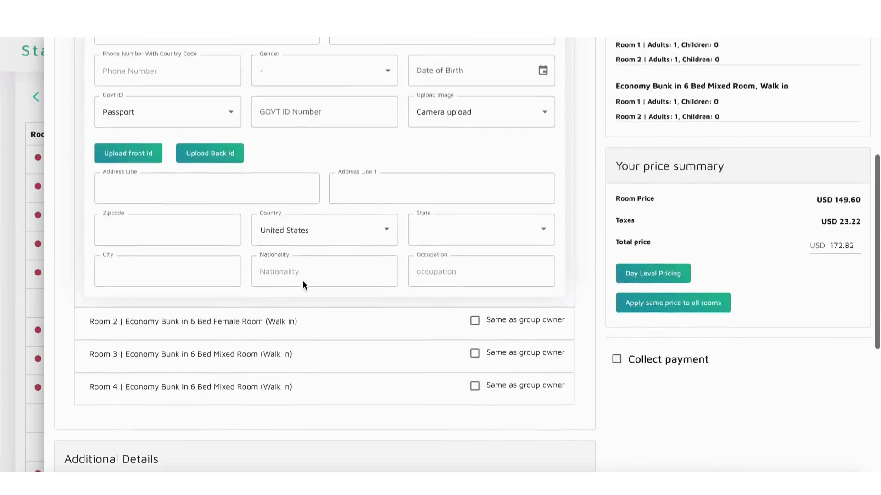
scroll(627, 418, down, 1)
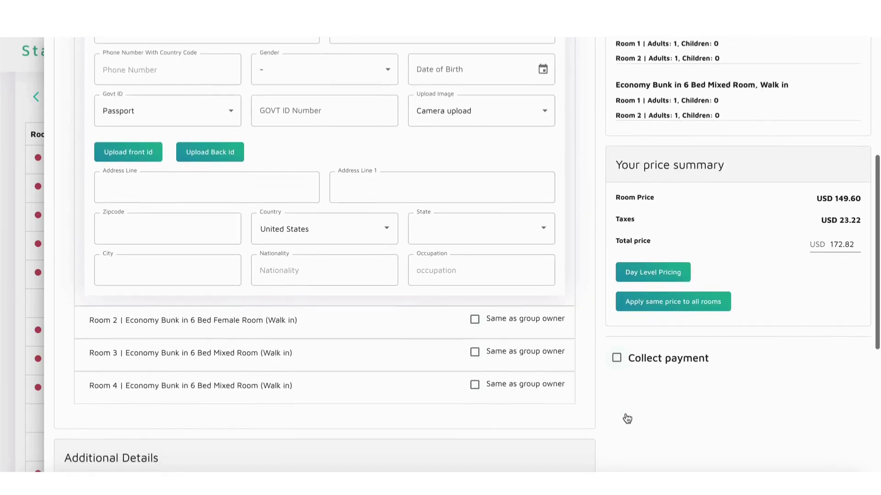
click(616, 357)
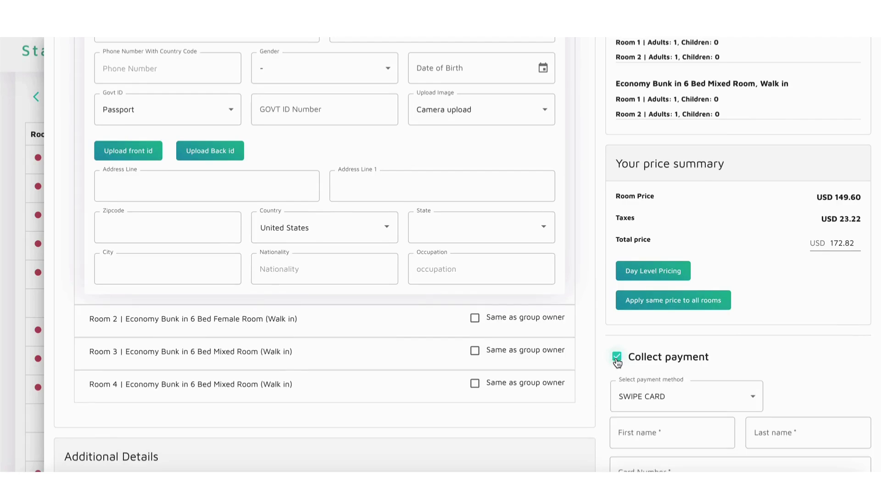
click(616, 357)
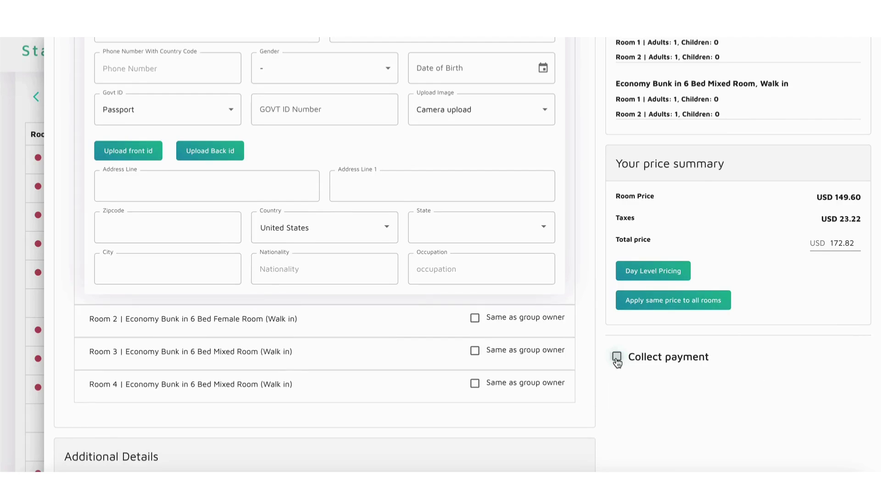
Review the group booking's Day Level Pricing, open the last room's before-tax amount for editing and close without saving.
click(672, 274)
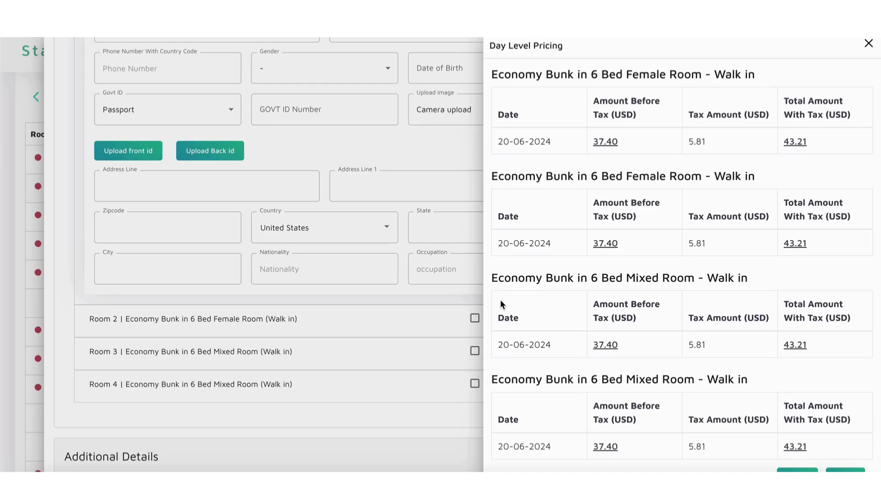
scroll(671, 383, down, 1)
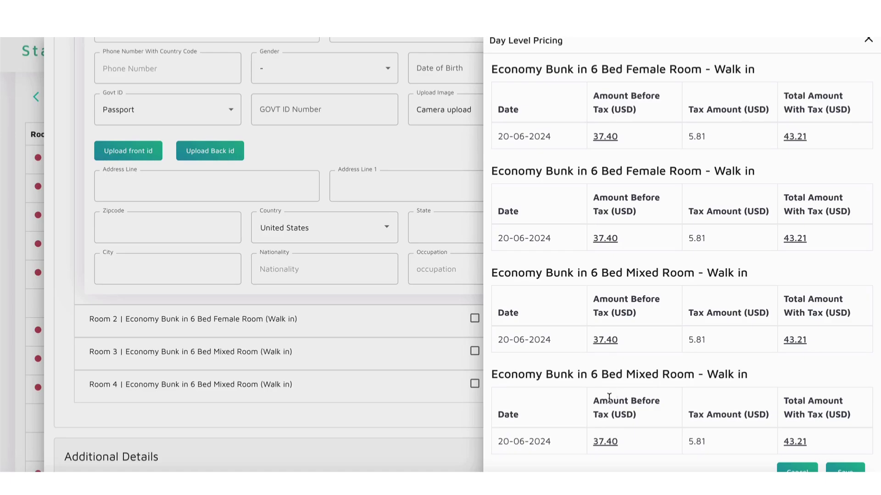
click(602, 441)
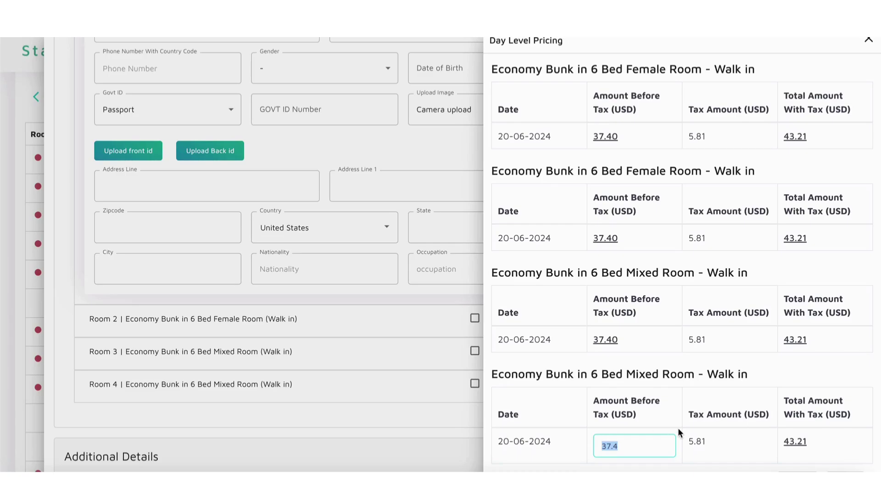
scroll(678, 433, down, 1)
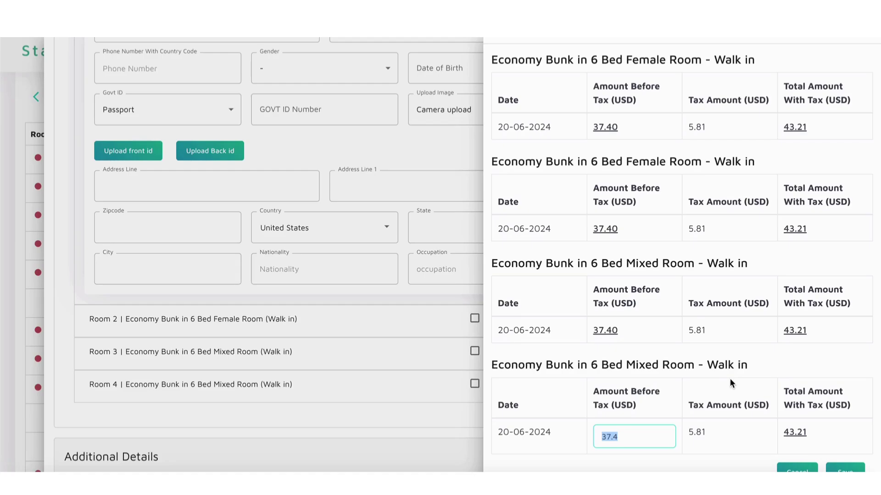
scroll(877, 156, up, 1)
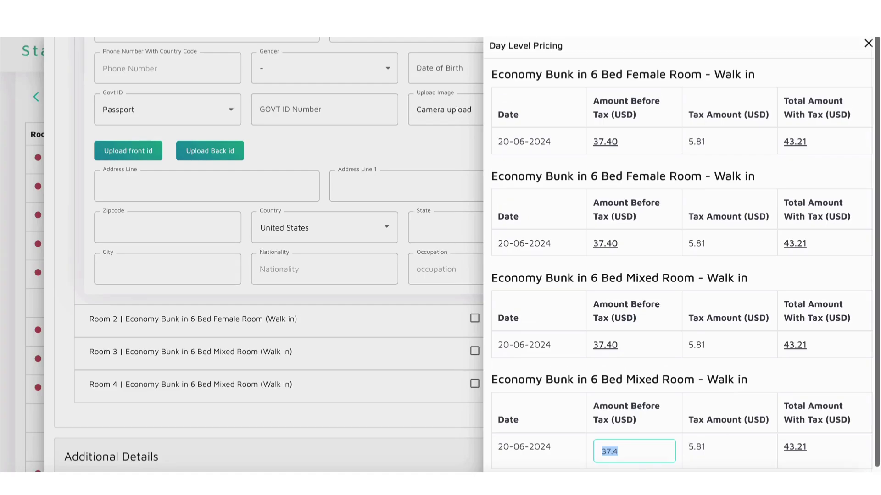
click(868, 44)
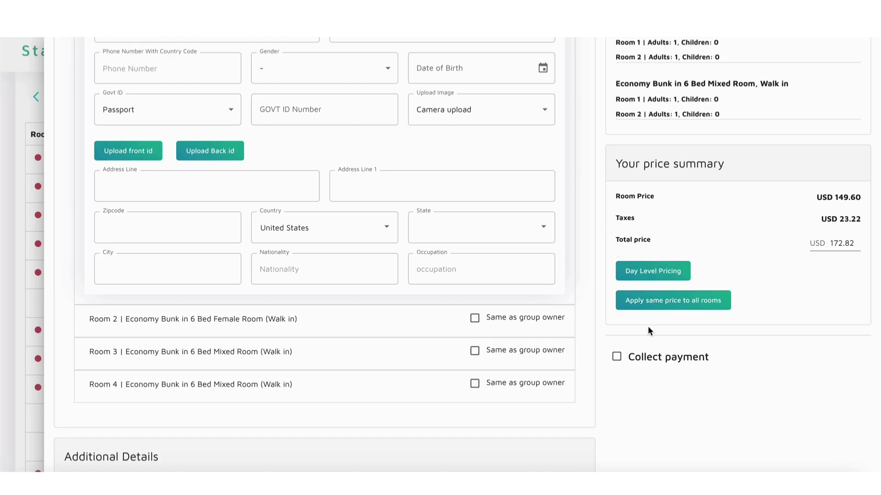
Look over the group booking form once more and close it without creating the booking.
scroll(708, 389, down, 6)
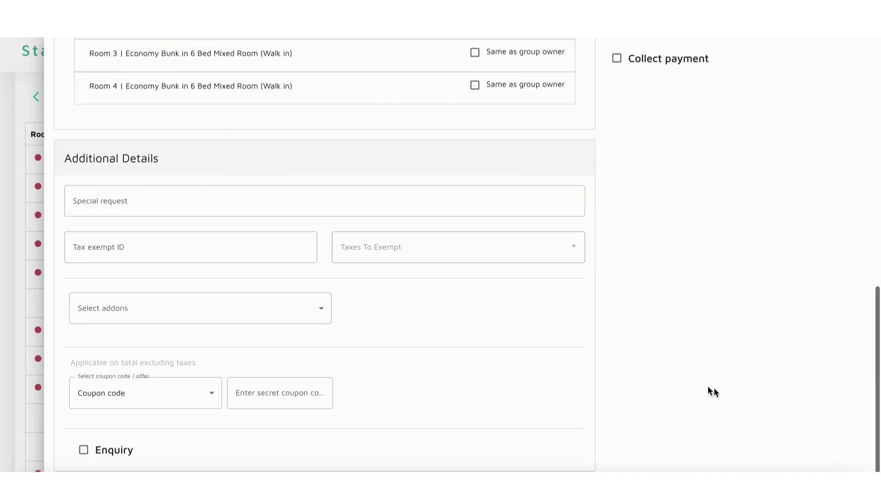
scroll(842, 412, up, 6)
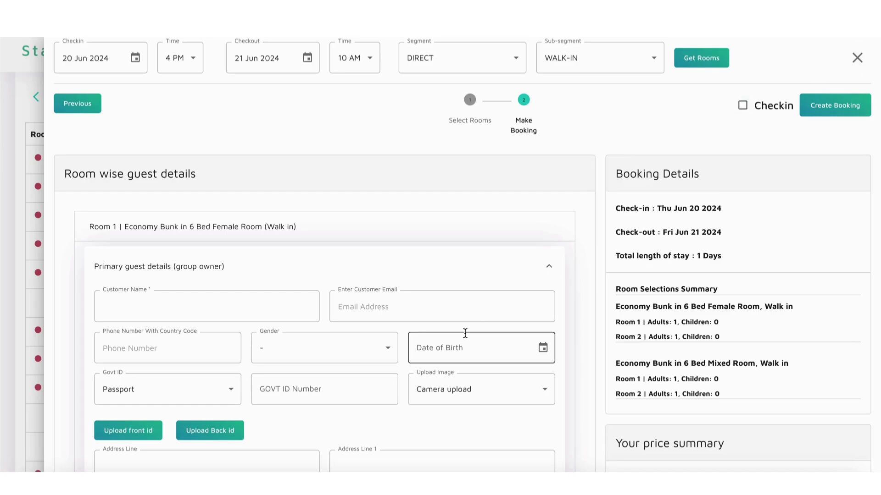
scroll(466, 335, down, 4)
scroll(452, 257, down, 2)
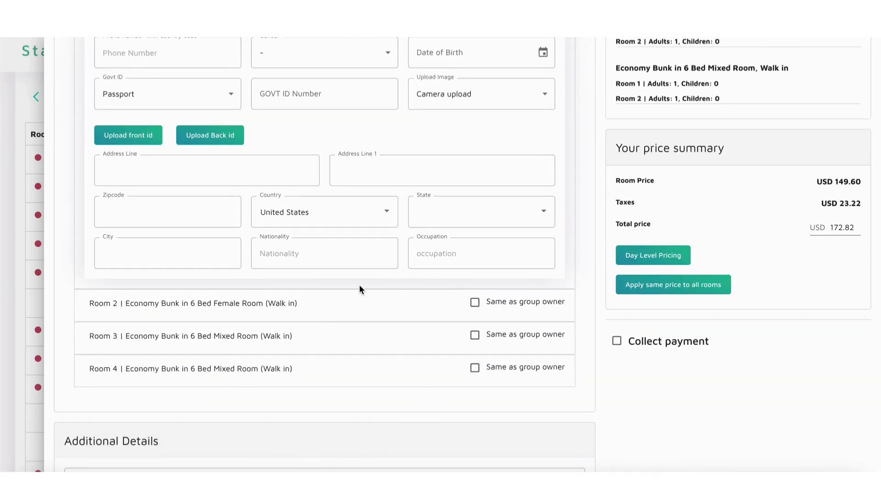
scroll(359, 285, up, 6)
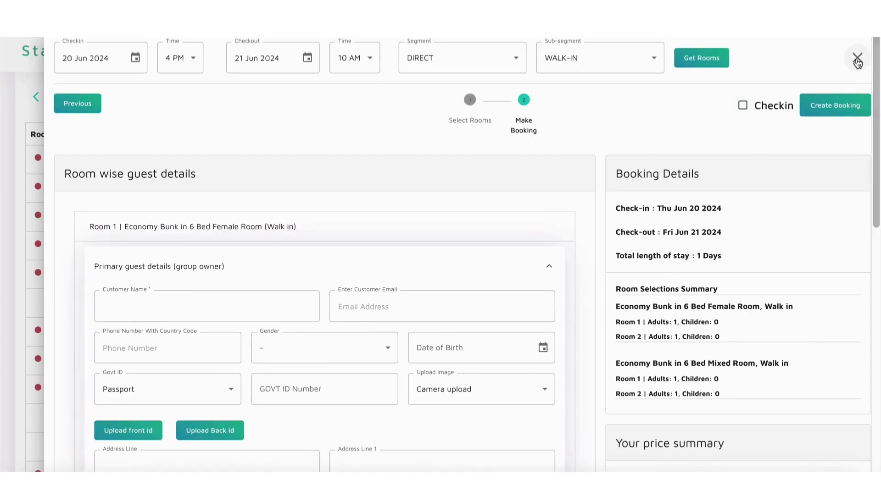
click(856, 59)
Examine the bookings and their status colours and symbols in the Jun 19 – 25 week calendar.
scroll(499, 381, down, 3)
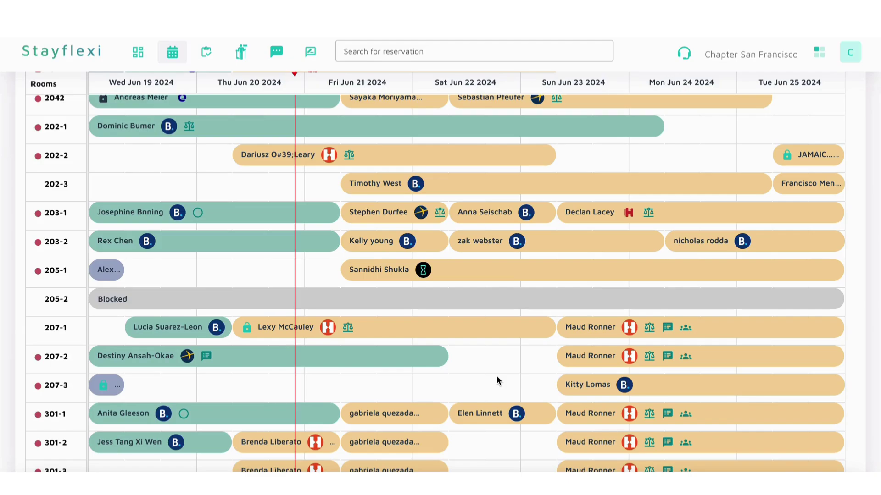
scroll(496, 377, up, 1)
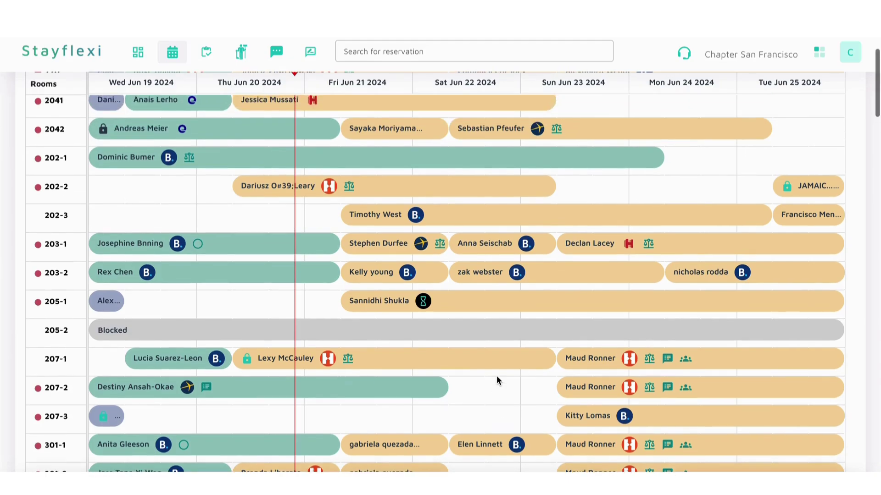
scroll(496, 376, up, 3)
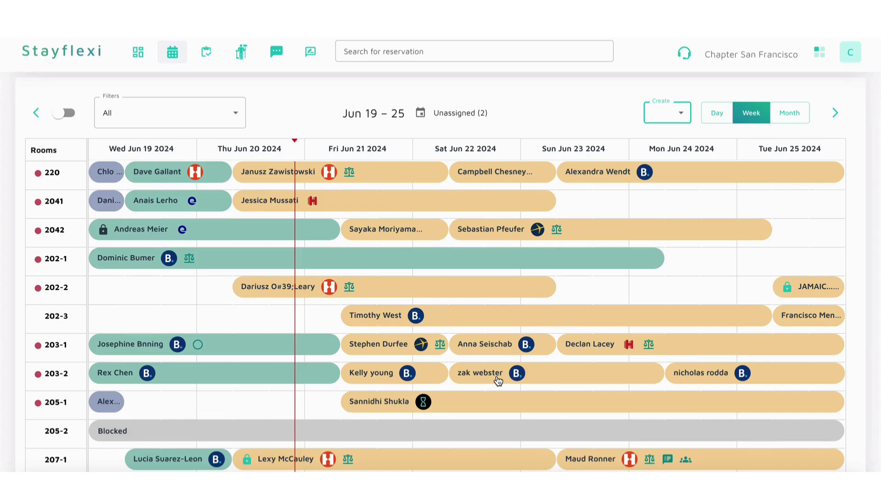
scroll(498, 381, down, 2)
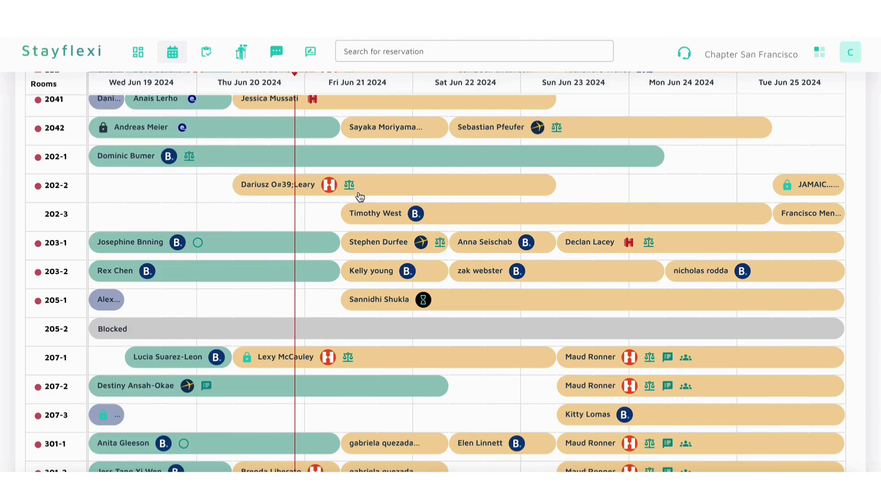
scroll(360, 196, down, 2)
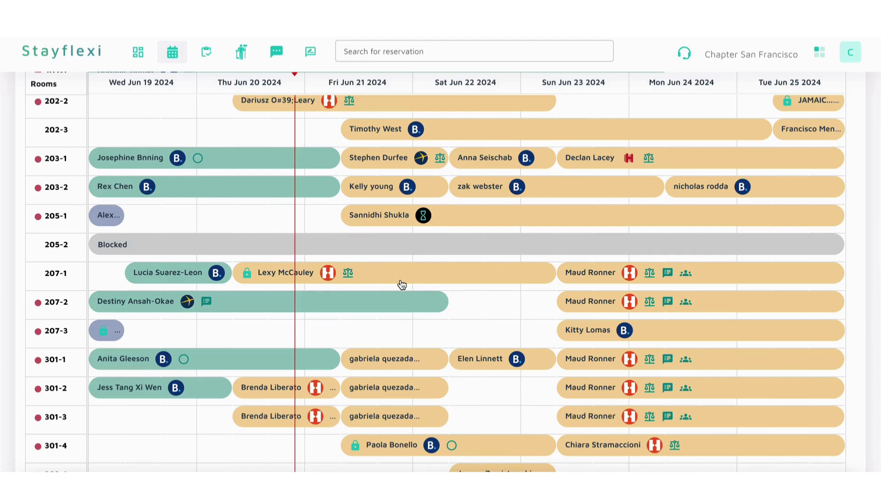
scroll(401, 284, up, 5)
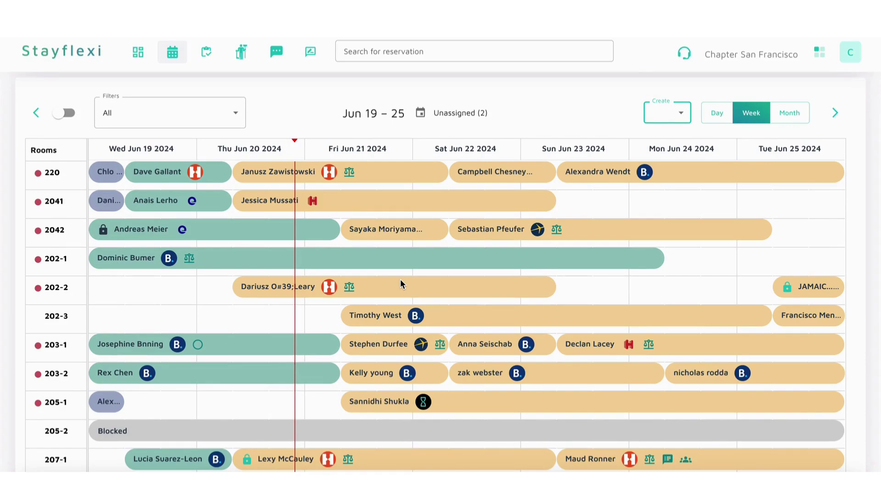
Open the Hotels.com booking in room 2041 starting Jun 20 and read its full details, including booking ID, amounts and access code.
click(362, 202)
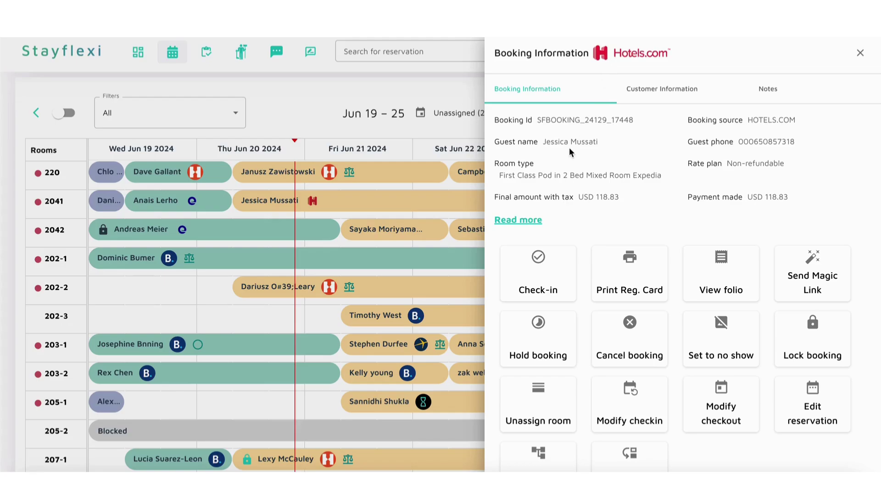
click(528, 221)
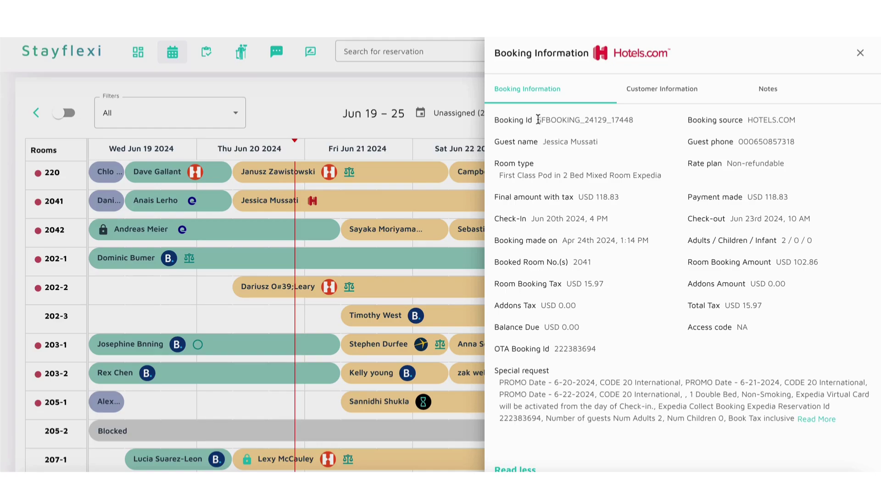
drag(537, 120, 628, 120)
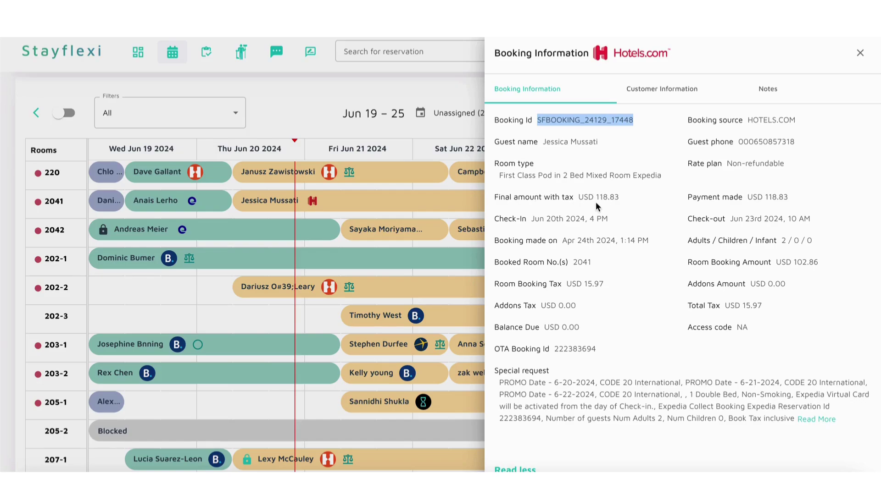
drag(599, 197, 635, 201)
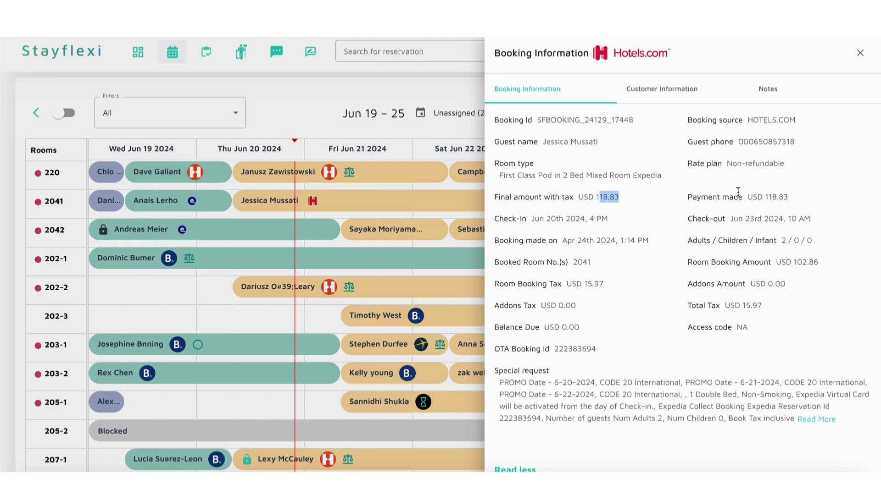
click(752, 197)
scroll(671, 359, down, 2)
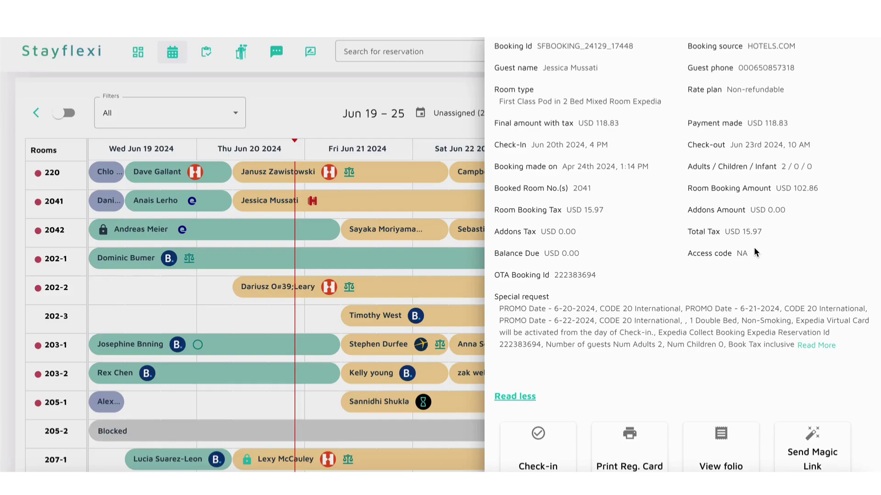
double_click(740, 253)
scroll(654, 312, up, 2)
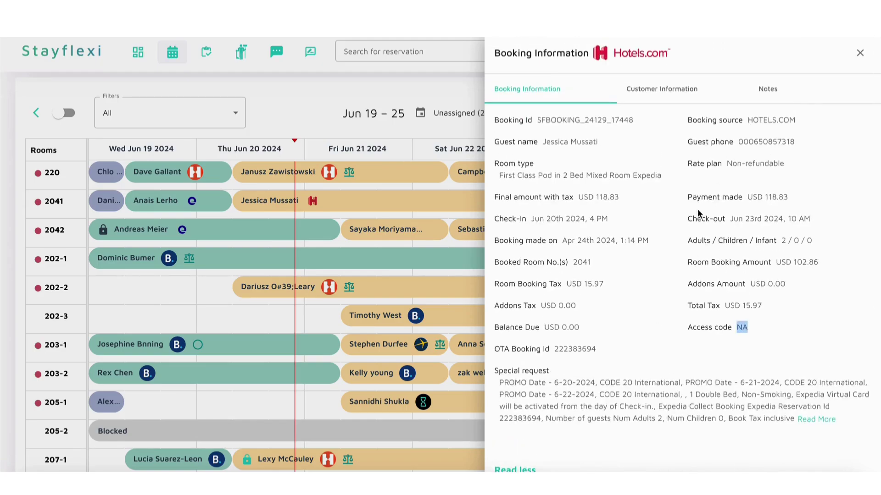
Examine the special request and the available booking actions of the room 2041 booking, from Check-in to Move Room.
scroll(657, 301, down, 4)
scroll(657, 301, down, 2)
scroll(667, 273, up, 3)
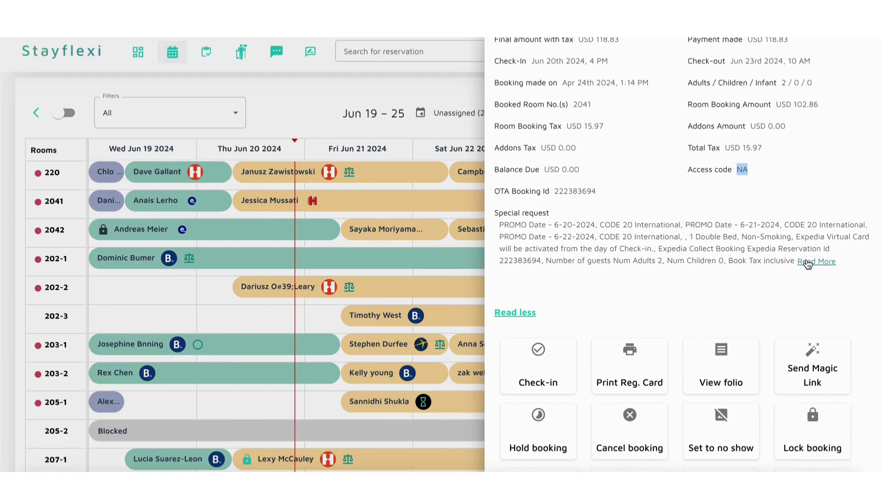
scroll(750, 304, down, 3)
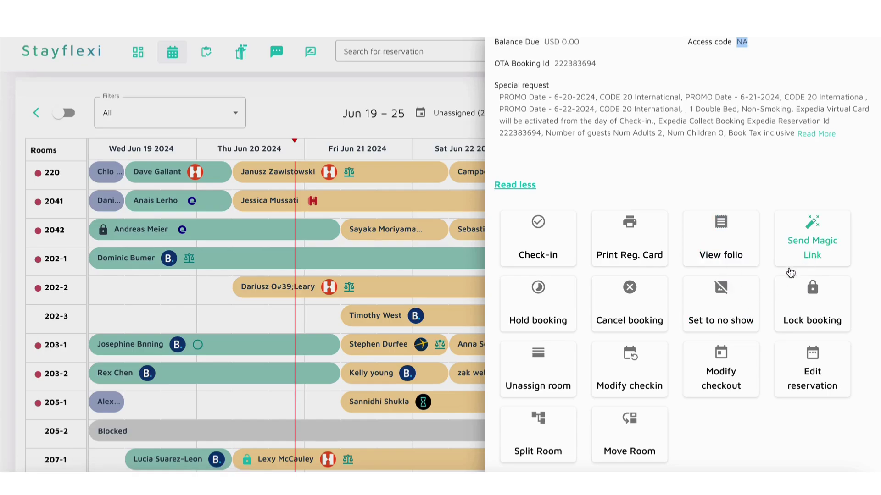
click(615, 392)
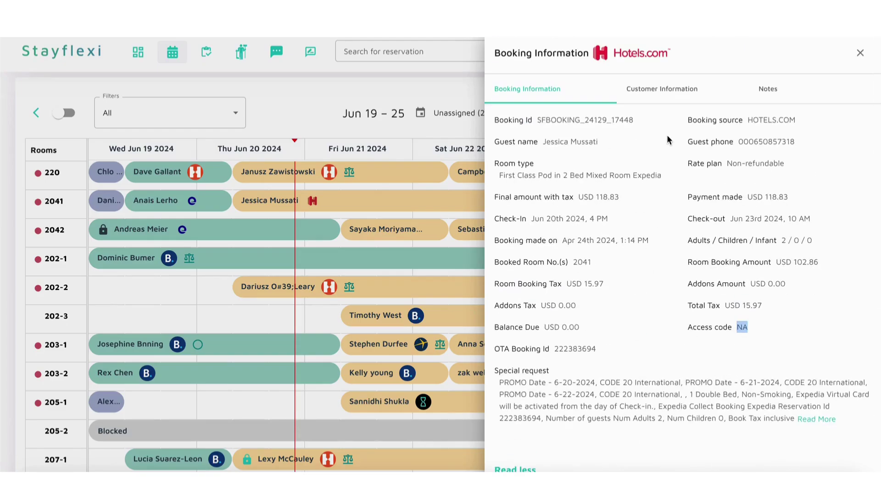
View the customer information of the room 2041 booking, and look at its booking notes and customer notes.
click(660, 90)
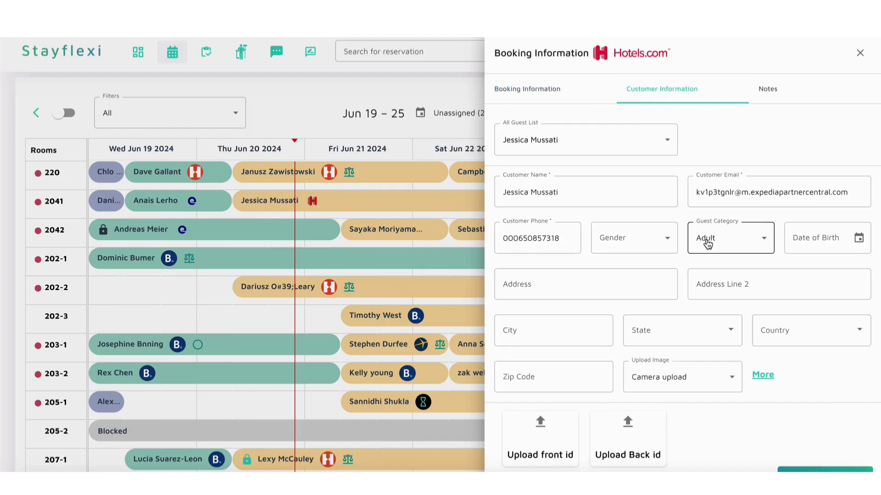
click(598, 195)
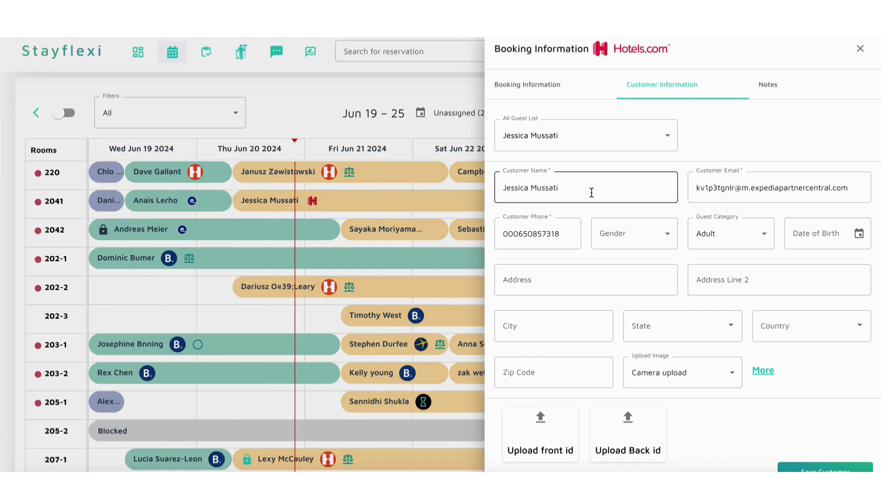
click(625, 295)
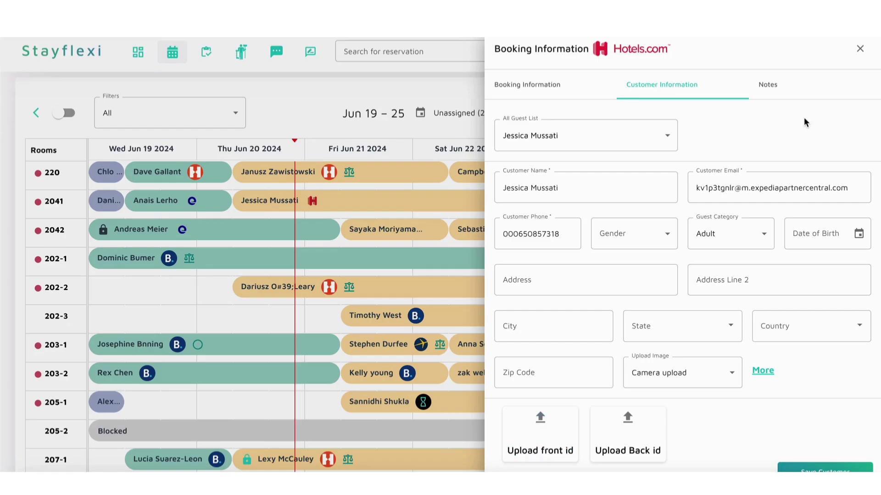
click(766, 85)
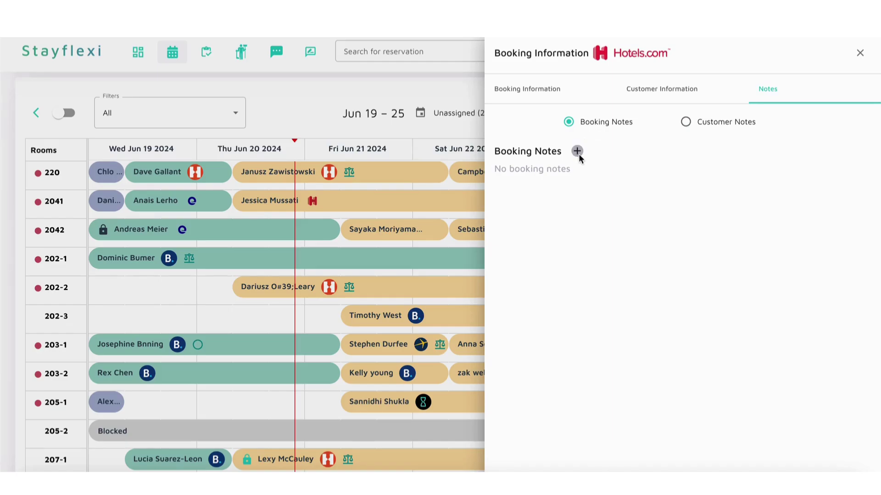
click(686, 121)
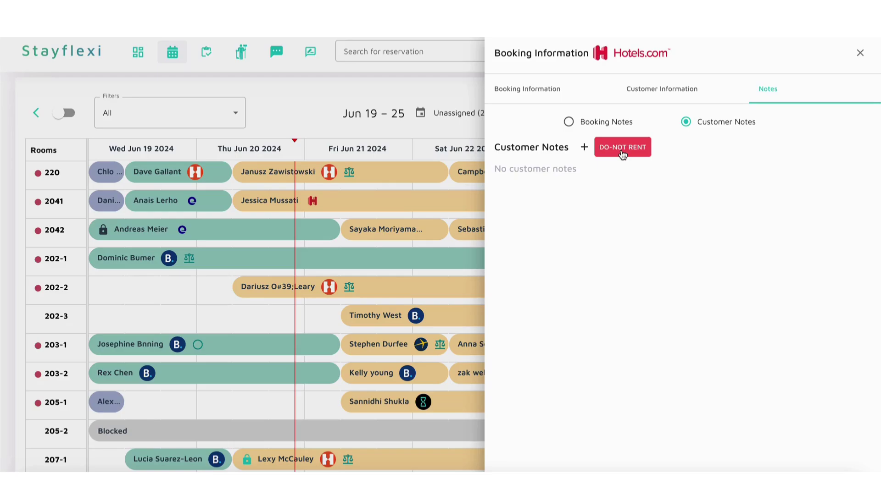
Close the booking information and examine the calendar's room list, including the room type of room 2041.
click(860, 53)
scroll(395, 276, down, 1)
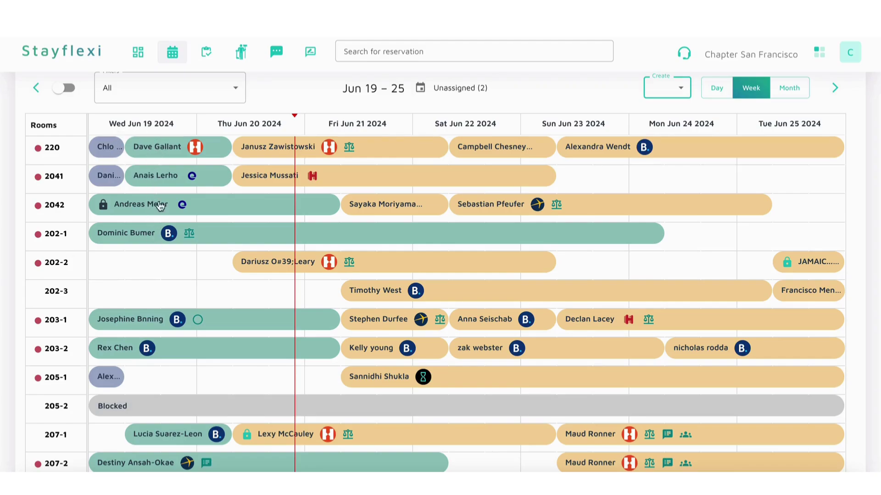
mouse_move(55, 183)
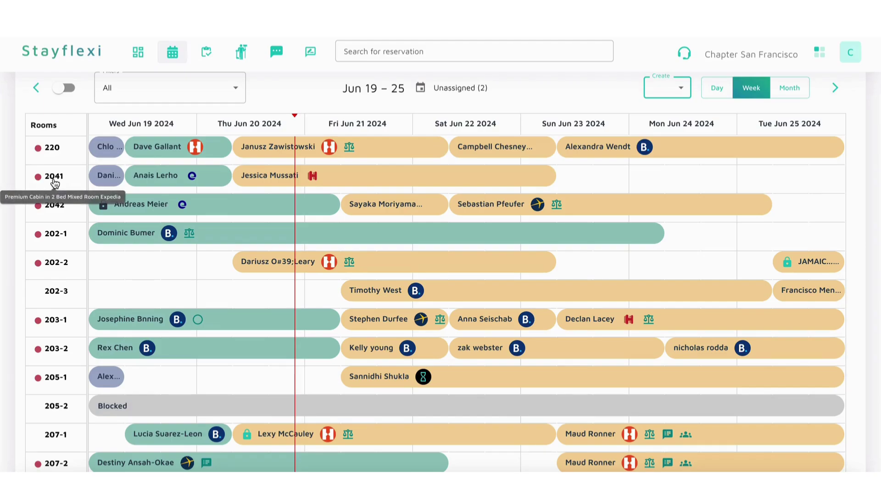
scroll(79, 250, down, 6)
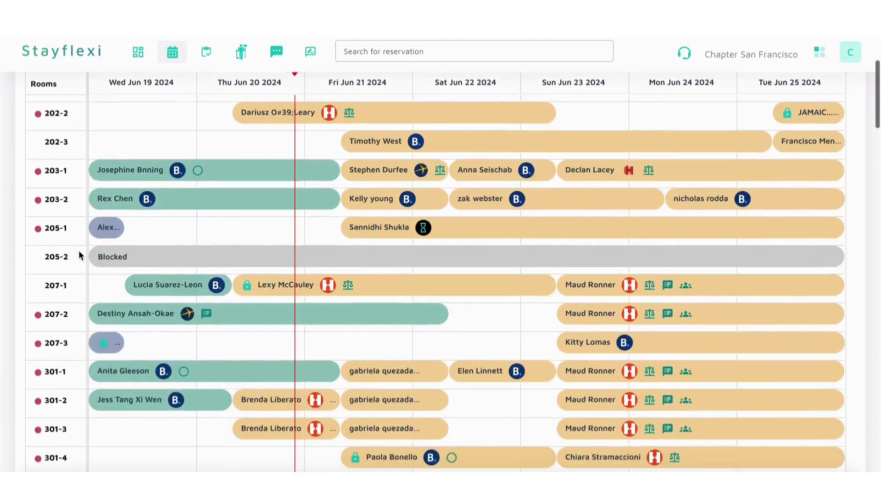
View the calendar's filter options for room status and room type, leaving the filter set to All.
scroll(79, 252, up, 8)
scroll(81, 256, down, 1)
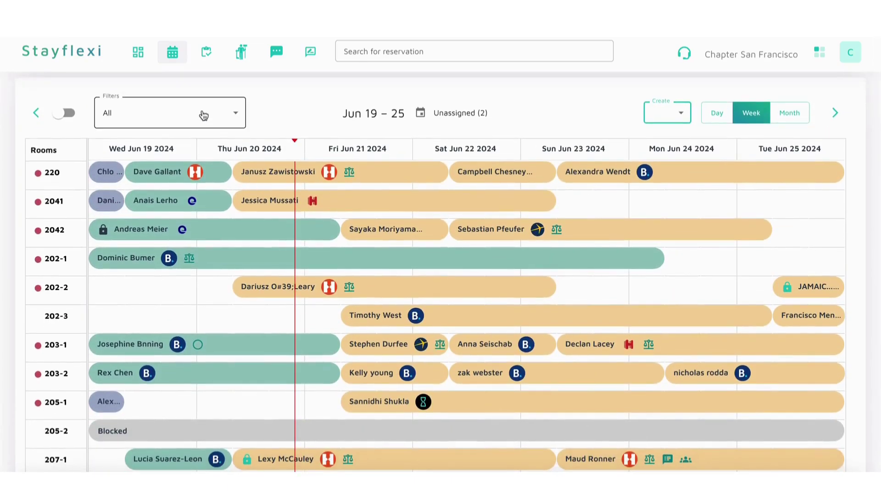
click(191, 108)
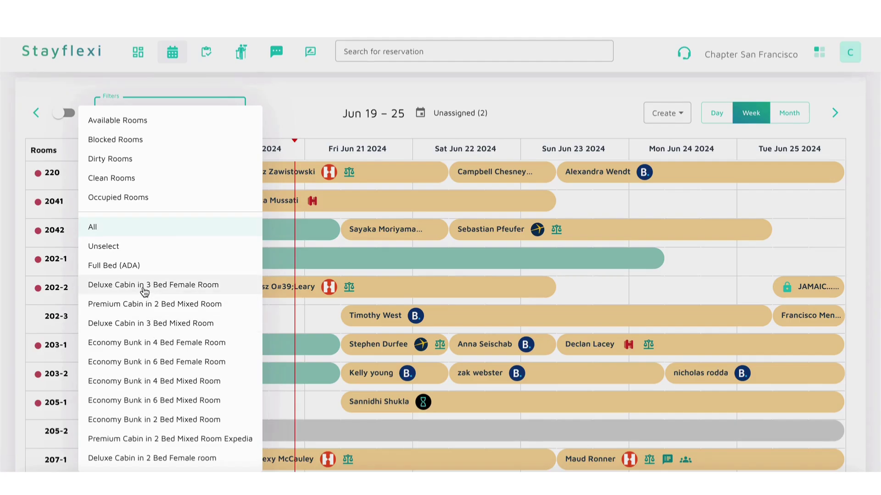
click(304, 92)
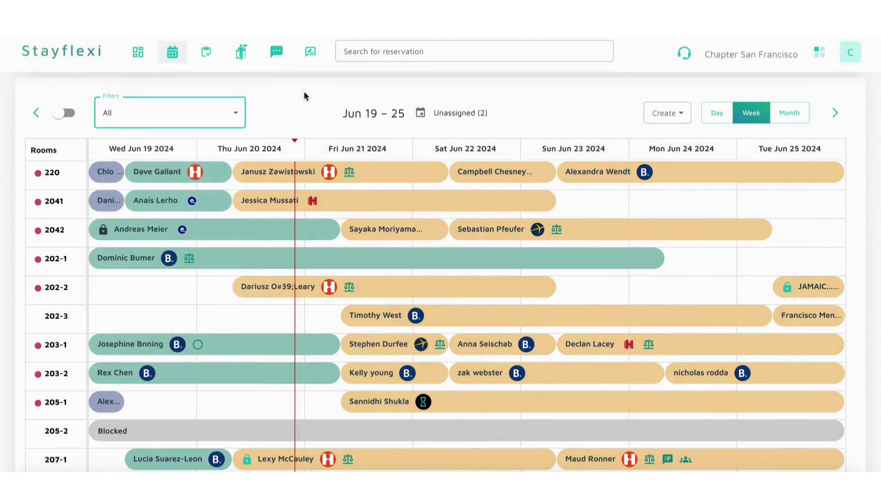